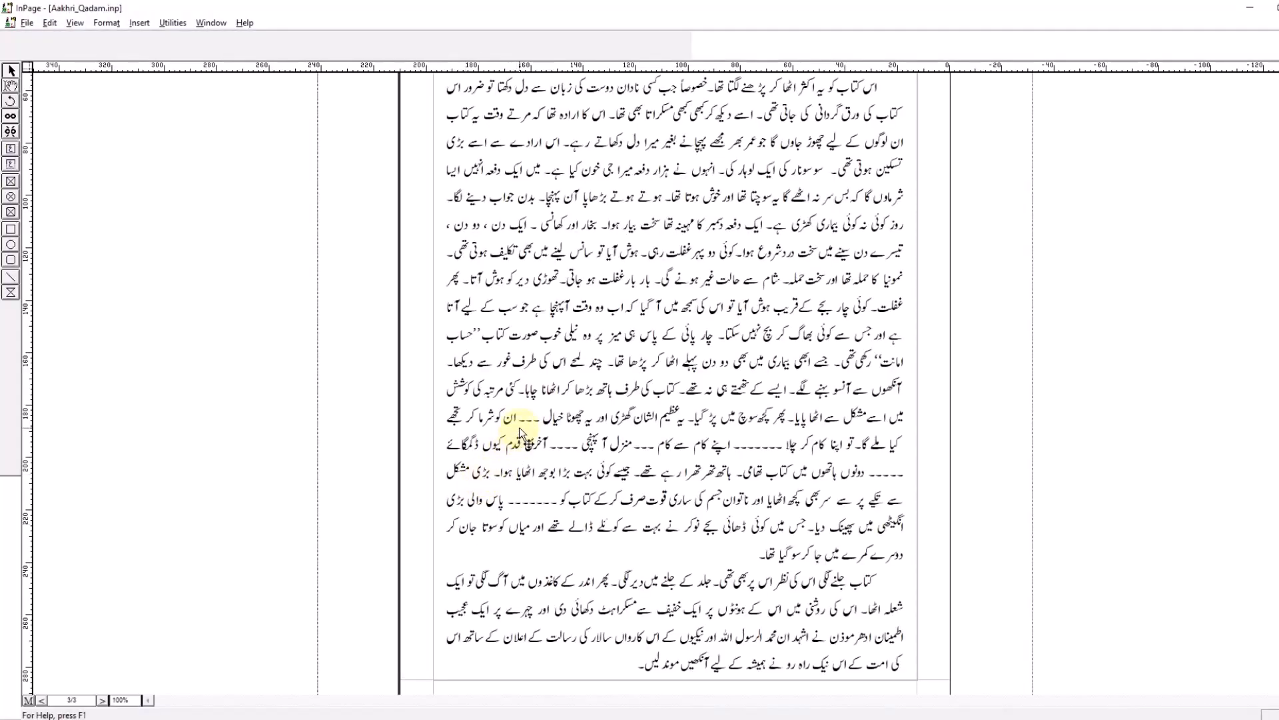
# Examine the Reduce Latin Fontsize setting in the Typographic Preferences, then close them without changes.
pyautogui.hotkey('ctrl', 'y')
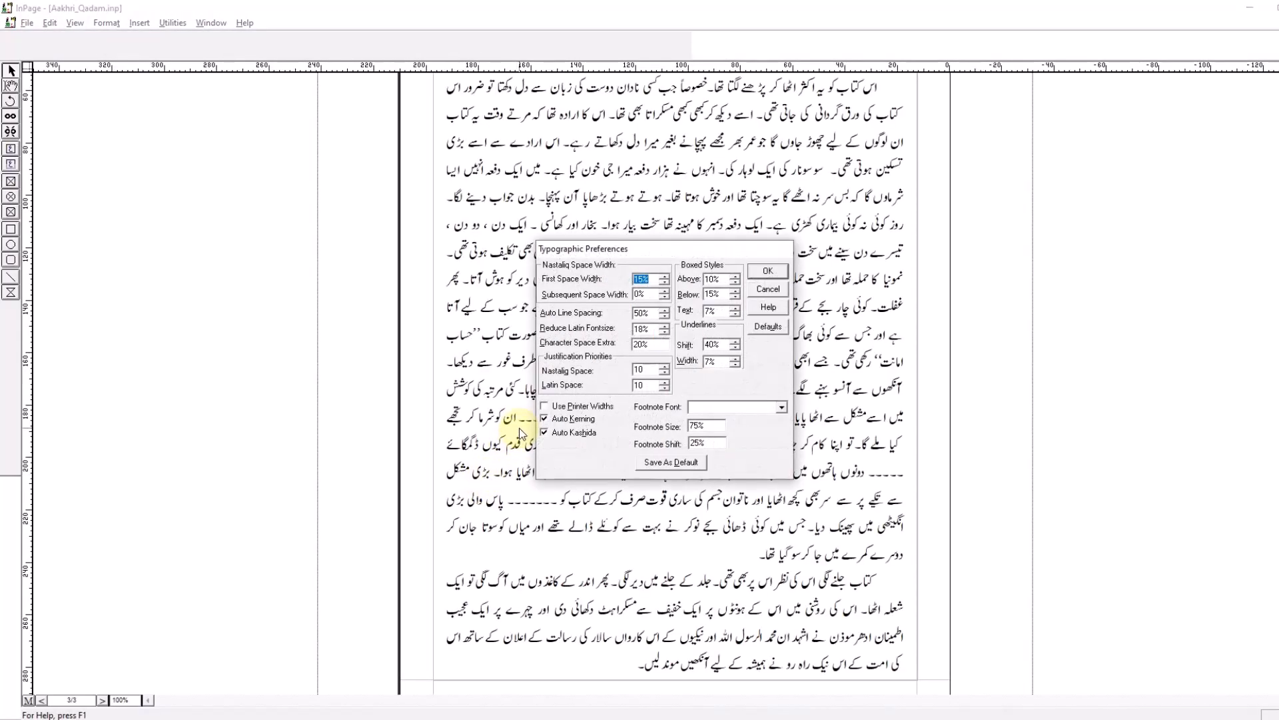
pyautogui.click(650, 329)
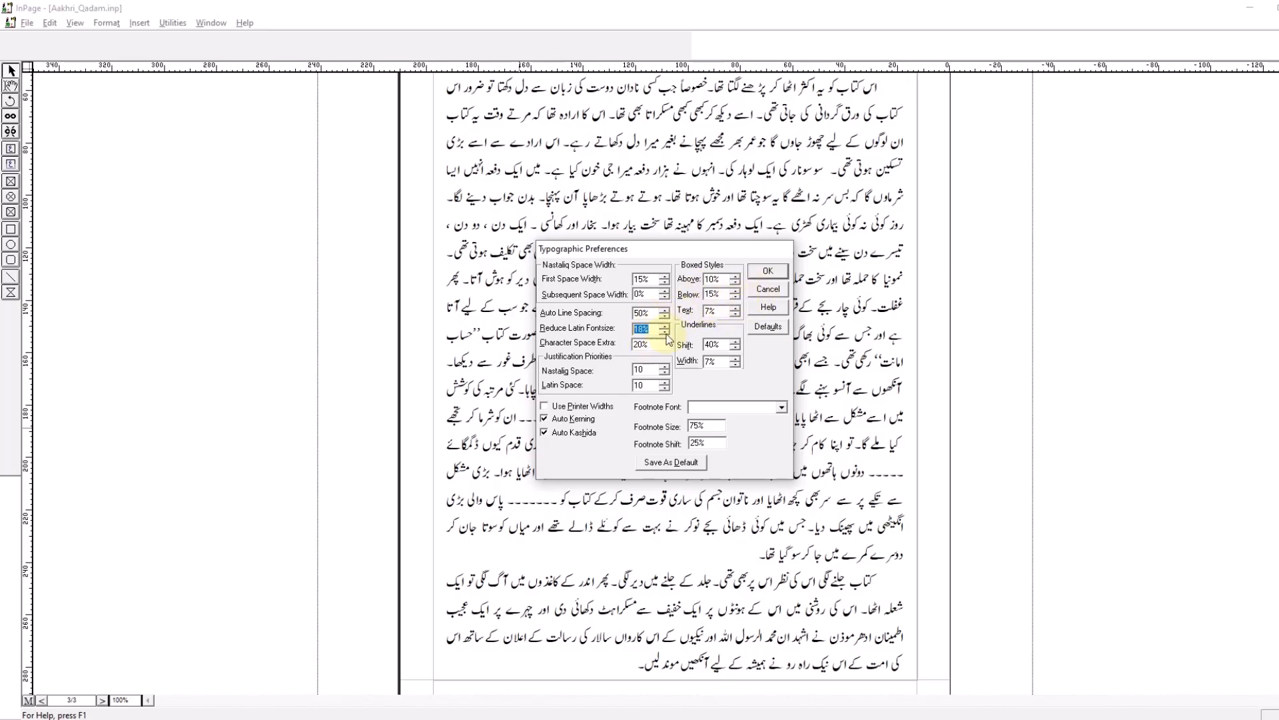
pyautogui.click(769, 292)
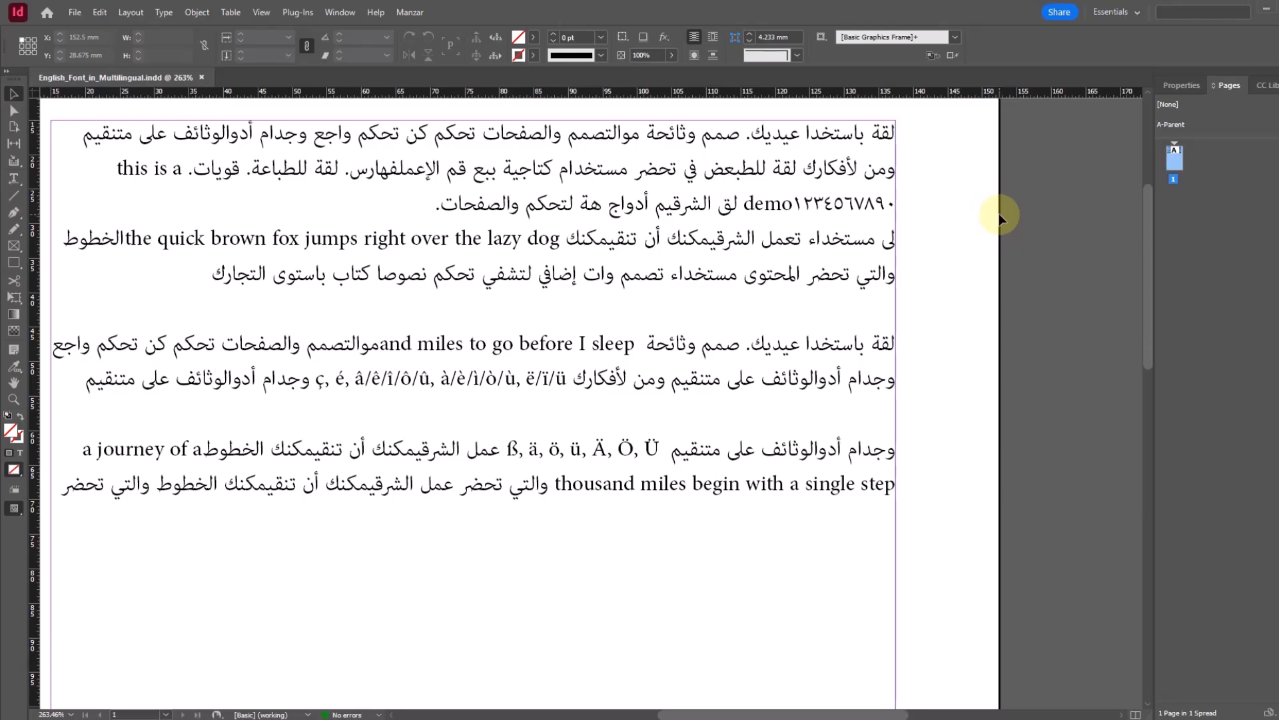
# In the InDesign document English_Font_in_Multilingual.indd, show the character styles and delete the existing "english" style.
pyautogui.press('F11')
pyautogui.moveTo(505, 274); pyautogui.dragTo(140, 490)
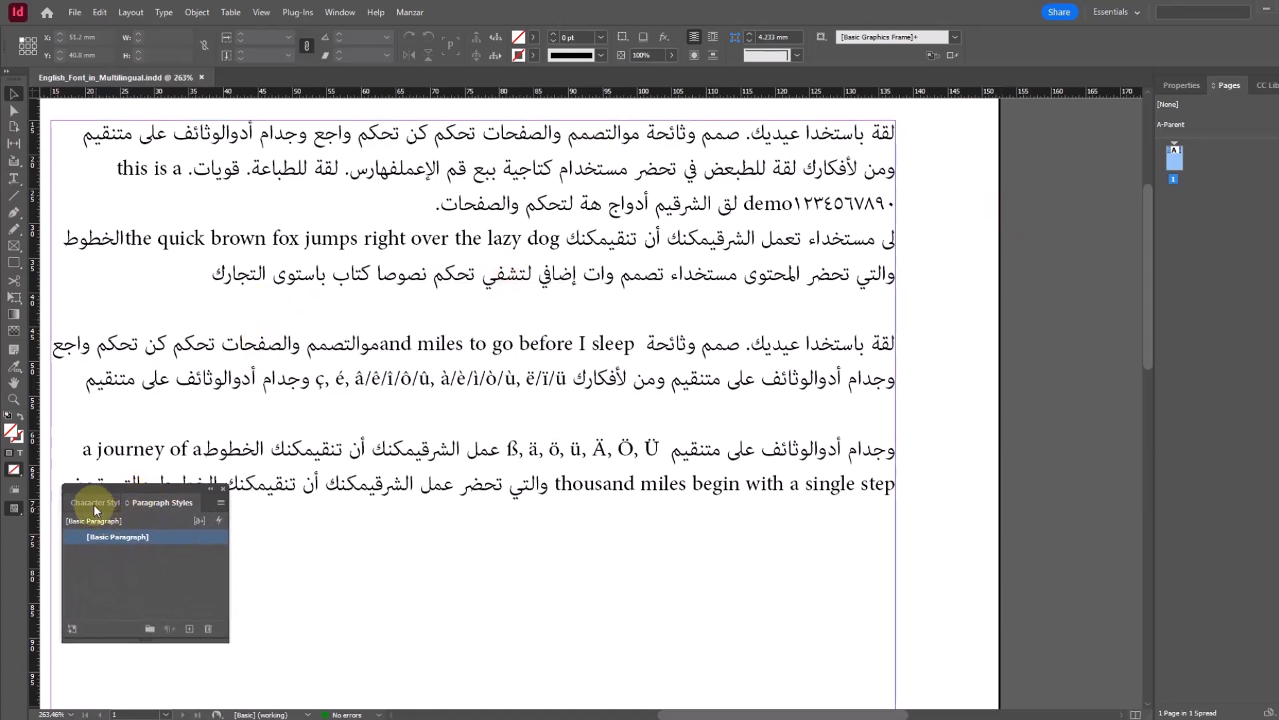
pyautogui.click(94, 503)
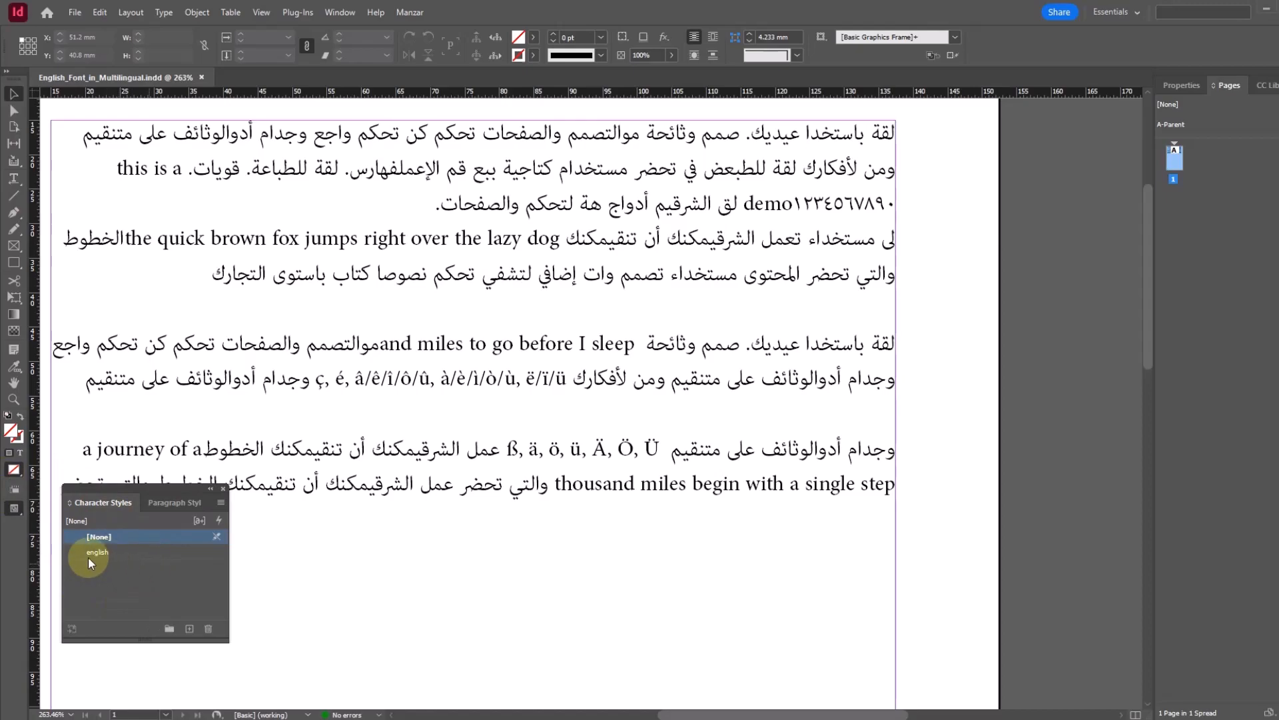
pyautogui.click(118, 553)
pyautogui.click(208, 628)
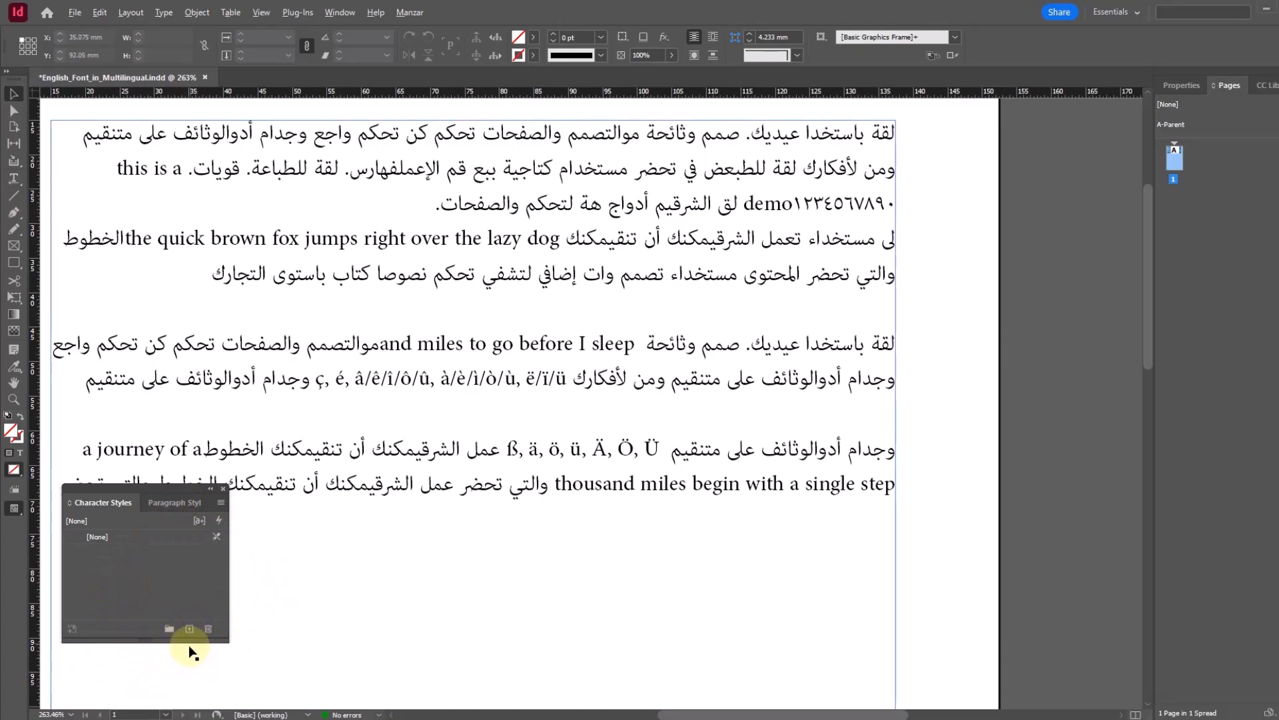
# Start a new character style and name it "english".
pyautogui.keyDown('alt'); pyautogui.click(189, 629); pyautogui.keyUp('alt')
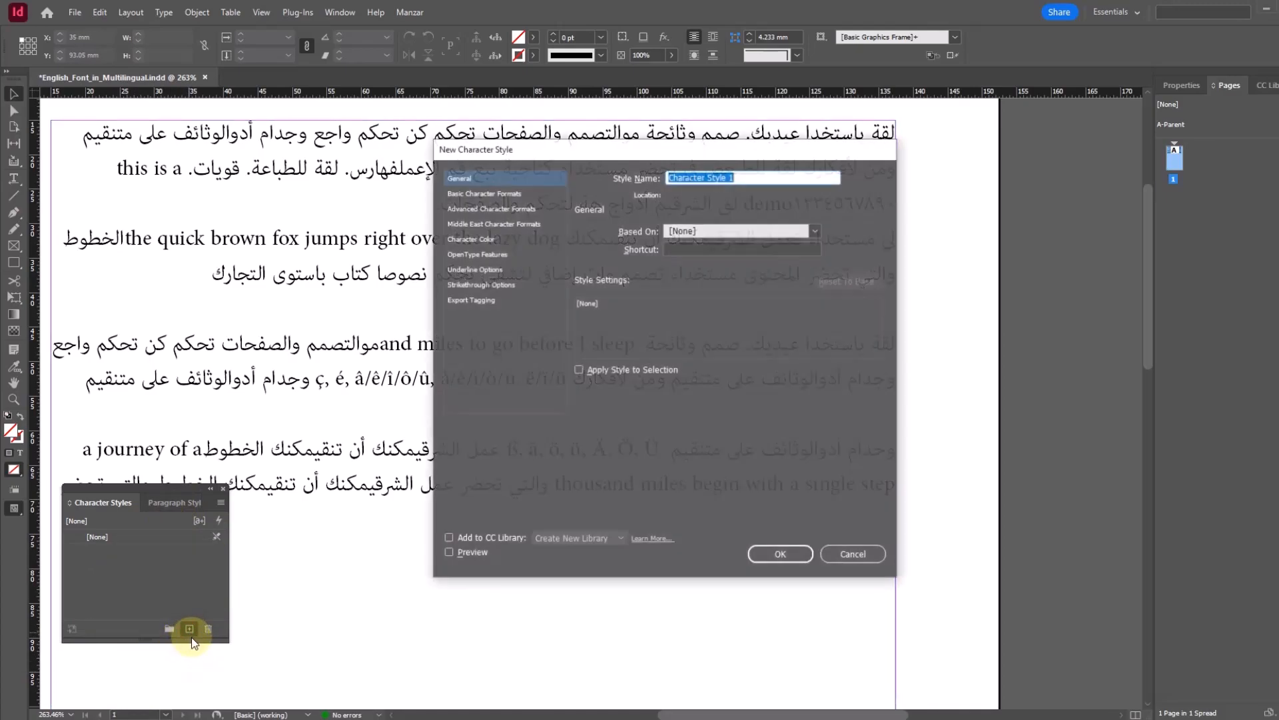
pyautogui.write('engls')
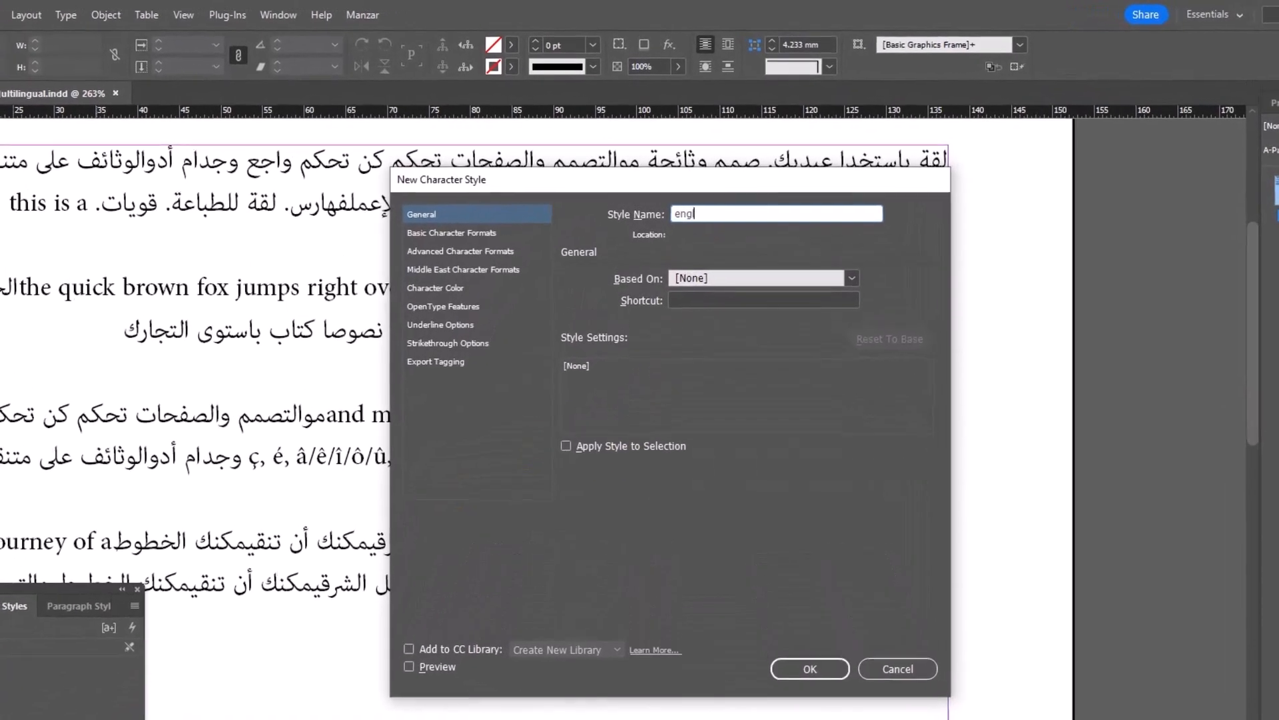
pyautogui.press('BackSpace')
pyautogui.press('BackSpace')
pyautogui.write('lish')
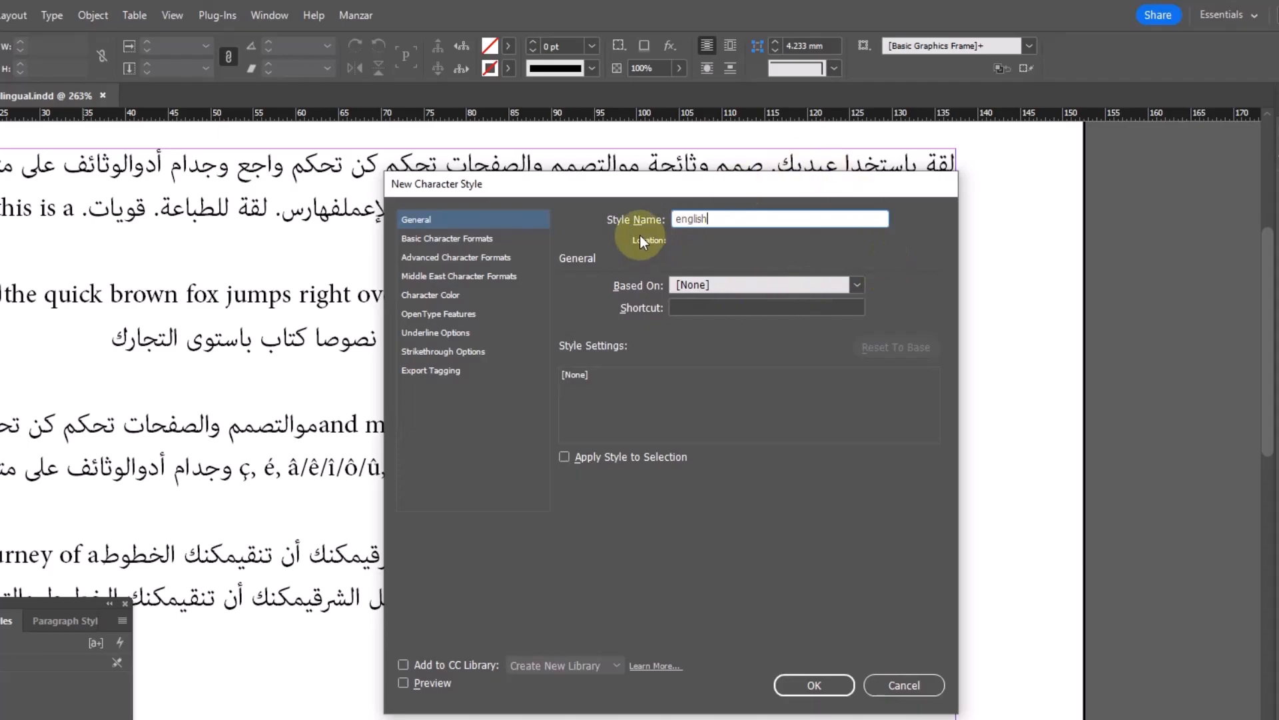
# Set the new character style's font family to Arial and save the style.
pyautogui.click(456, 240)
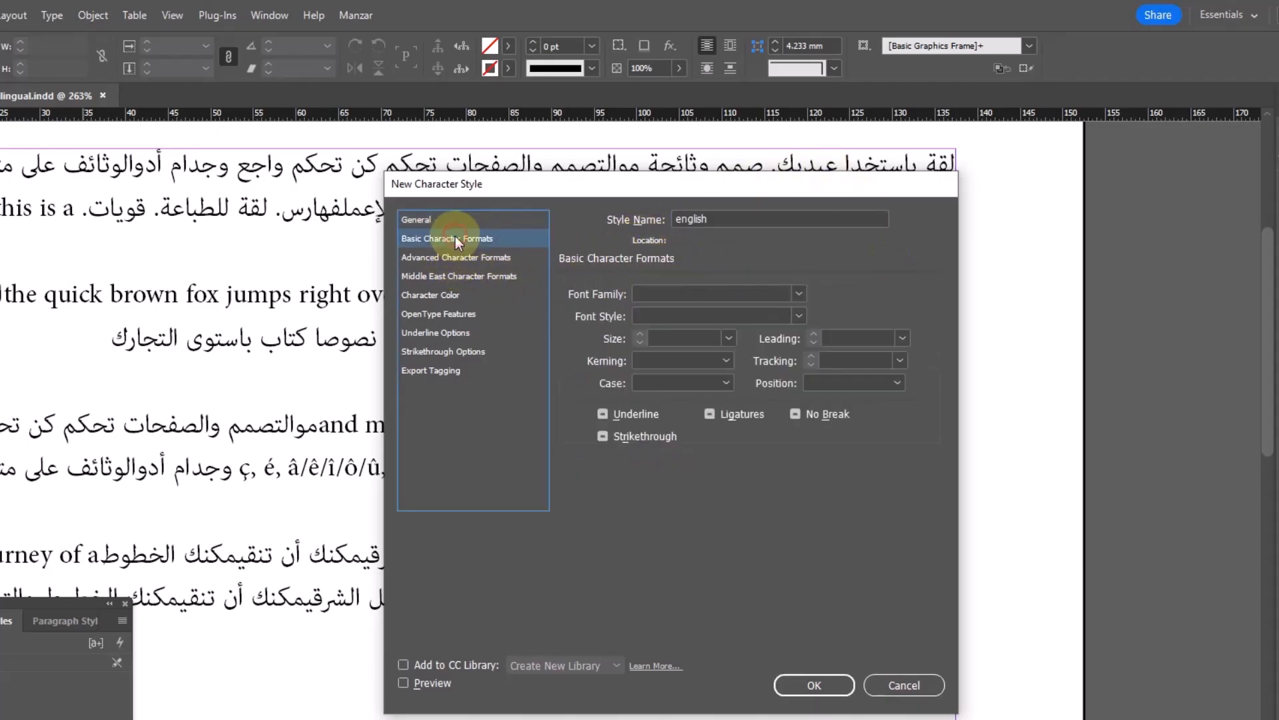
pyautogui.click(669, 295)
pyautogui.write('Arial')
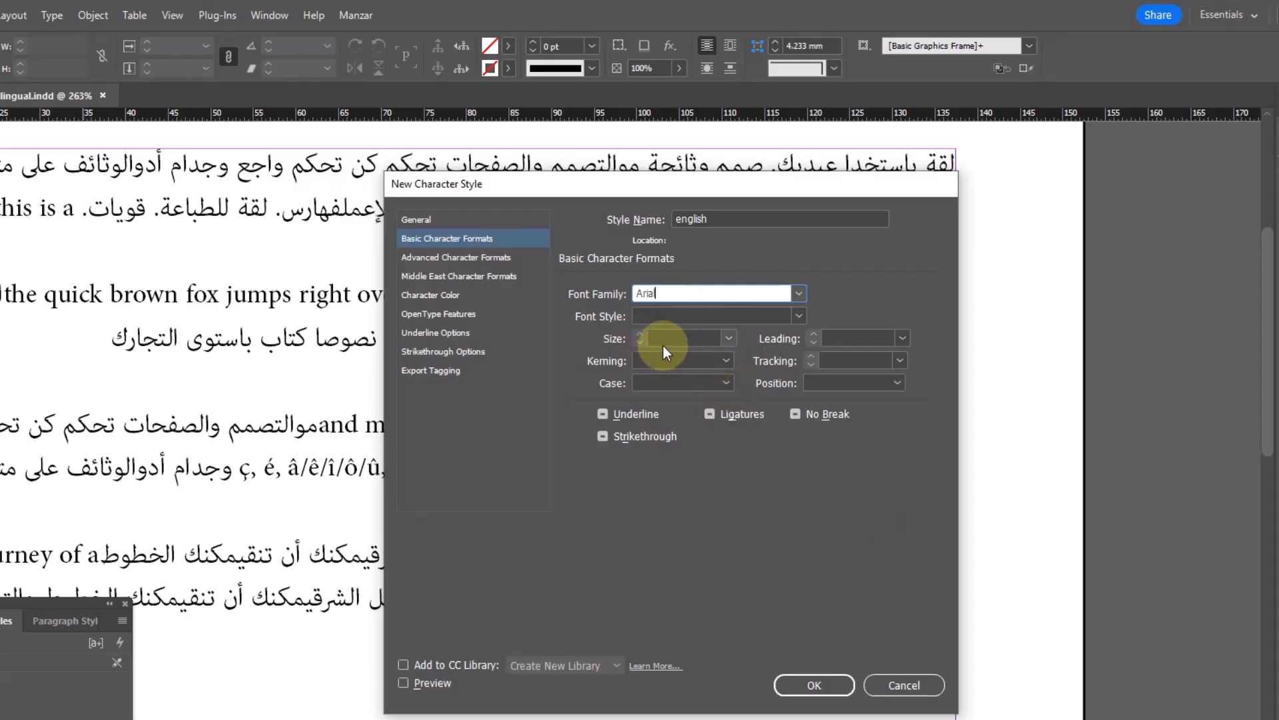
pyautogui.click(452, 260)
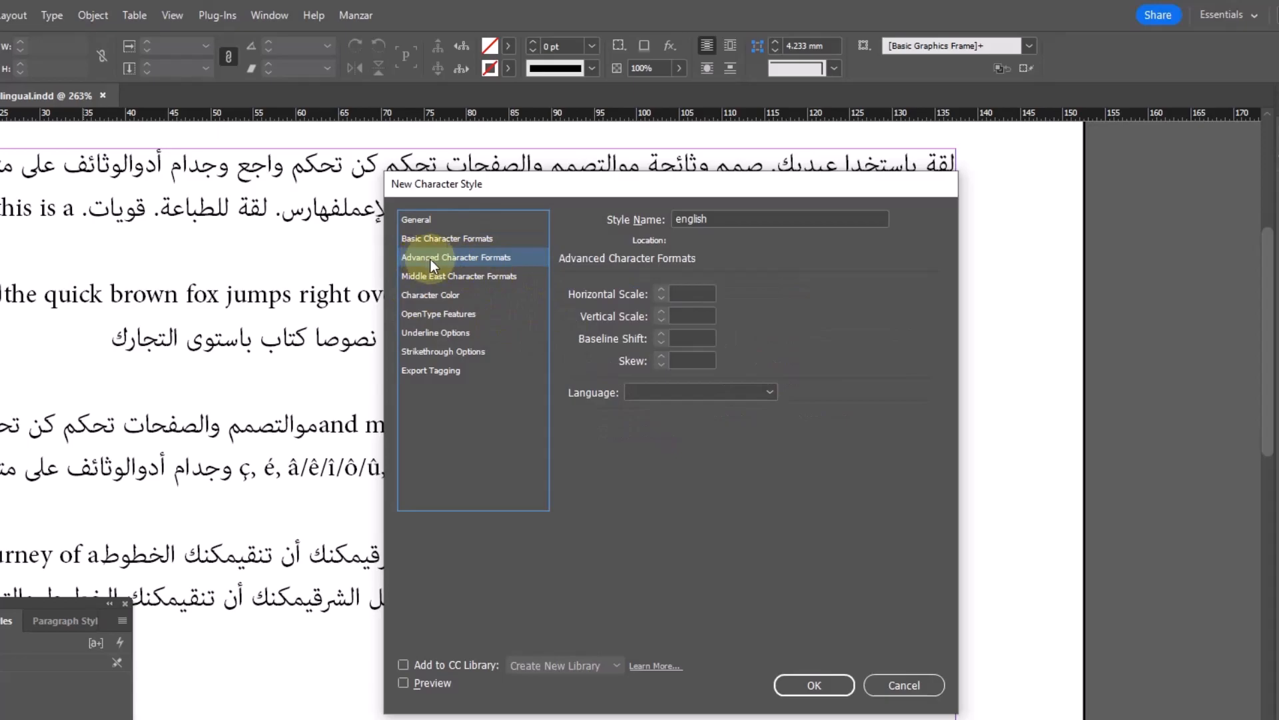
pyautogui.click(710, 396)
pyautogui.click(707, 643)
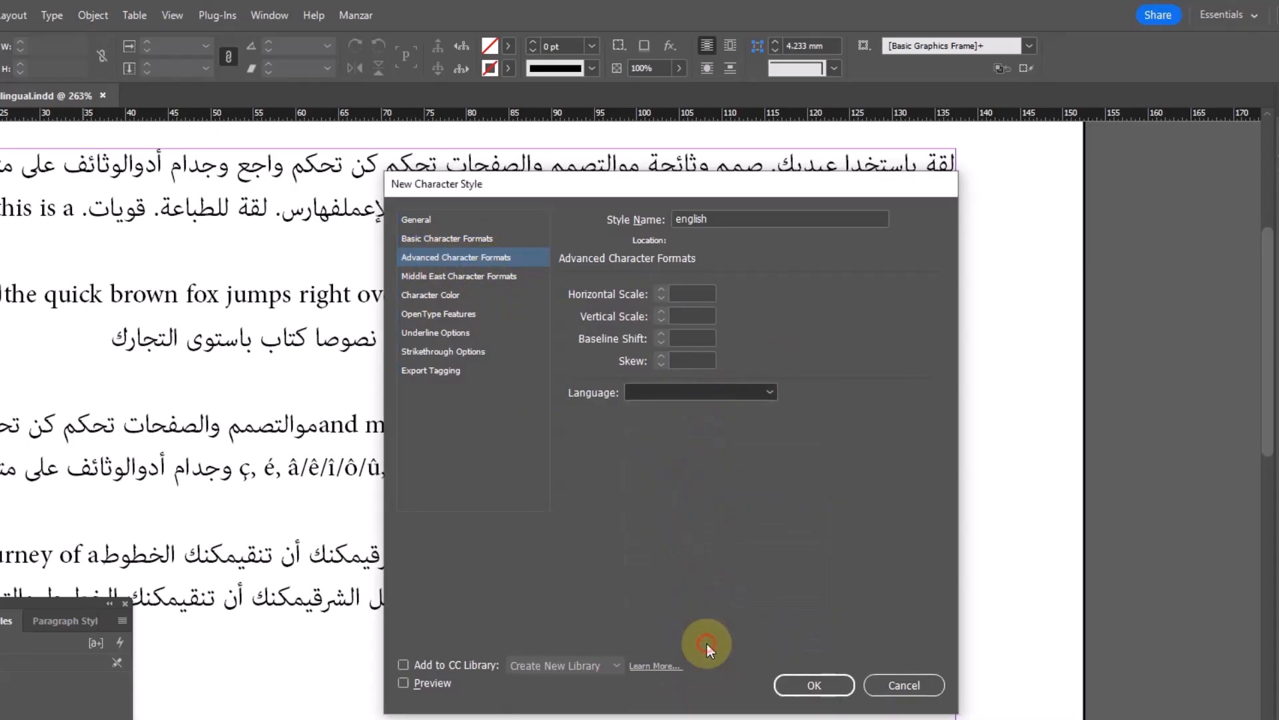
pyautogui.click(816, 683)
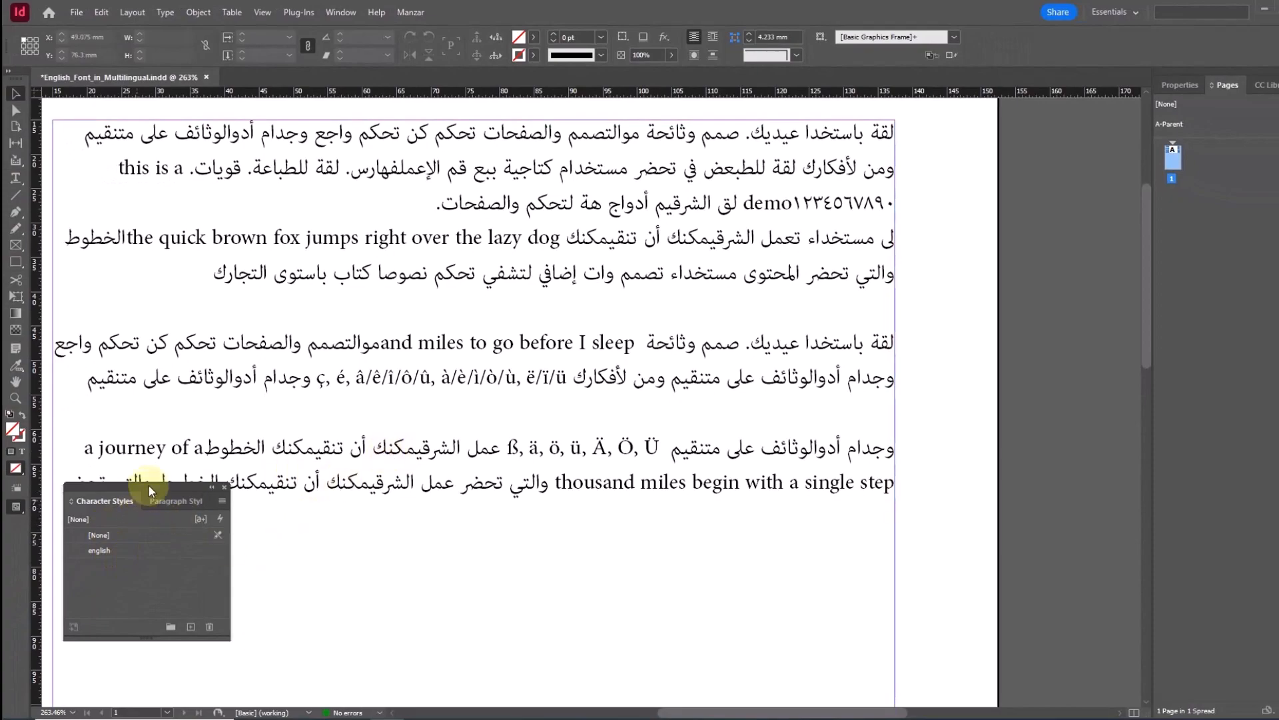
# Create a paragraph style named "method 1", keeping its default basic character formats.
pyautogui.moveTo(153, 489); pyautogui.dragTo(151, 535)
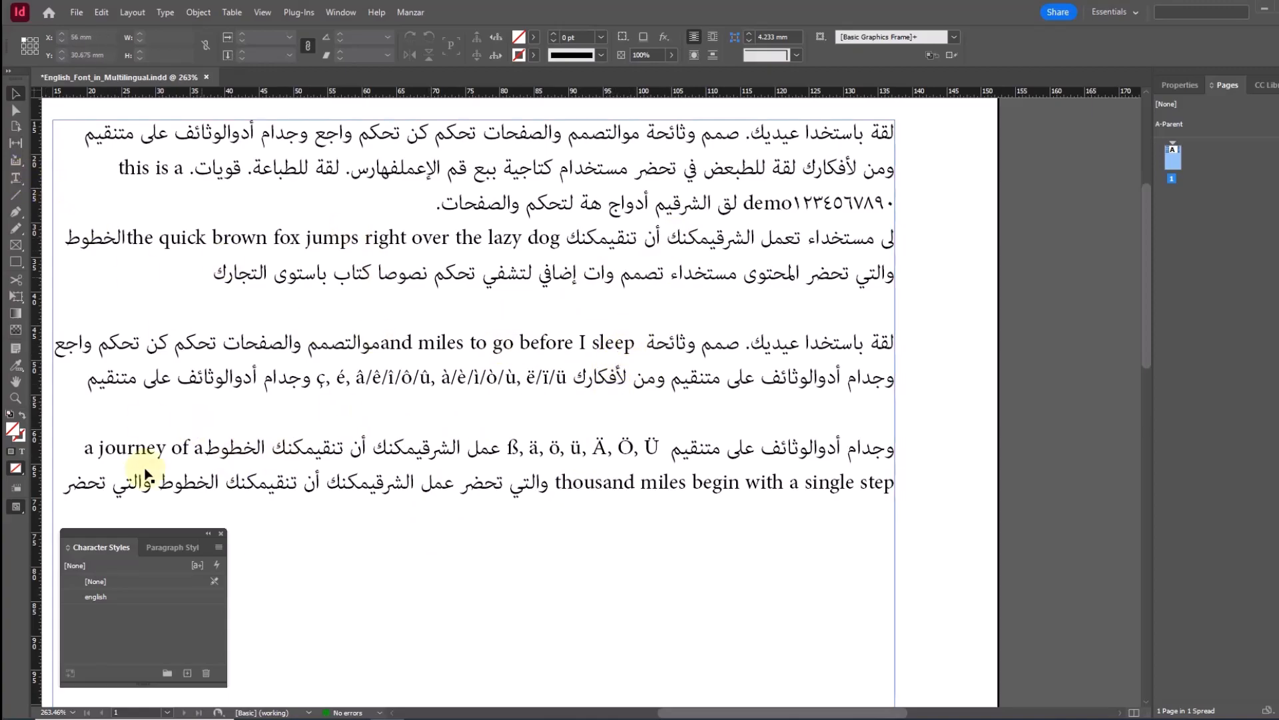
pyautogui.click(170, 548)
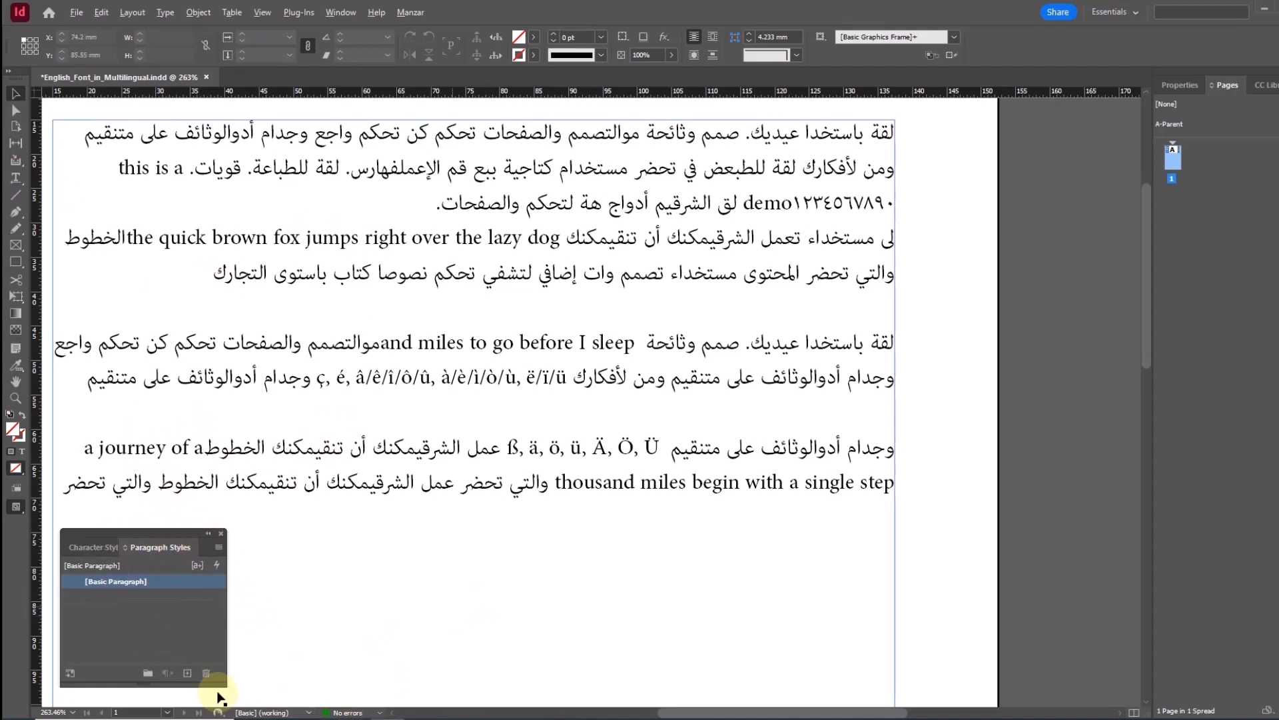
pyautogui.click(189, 675)
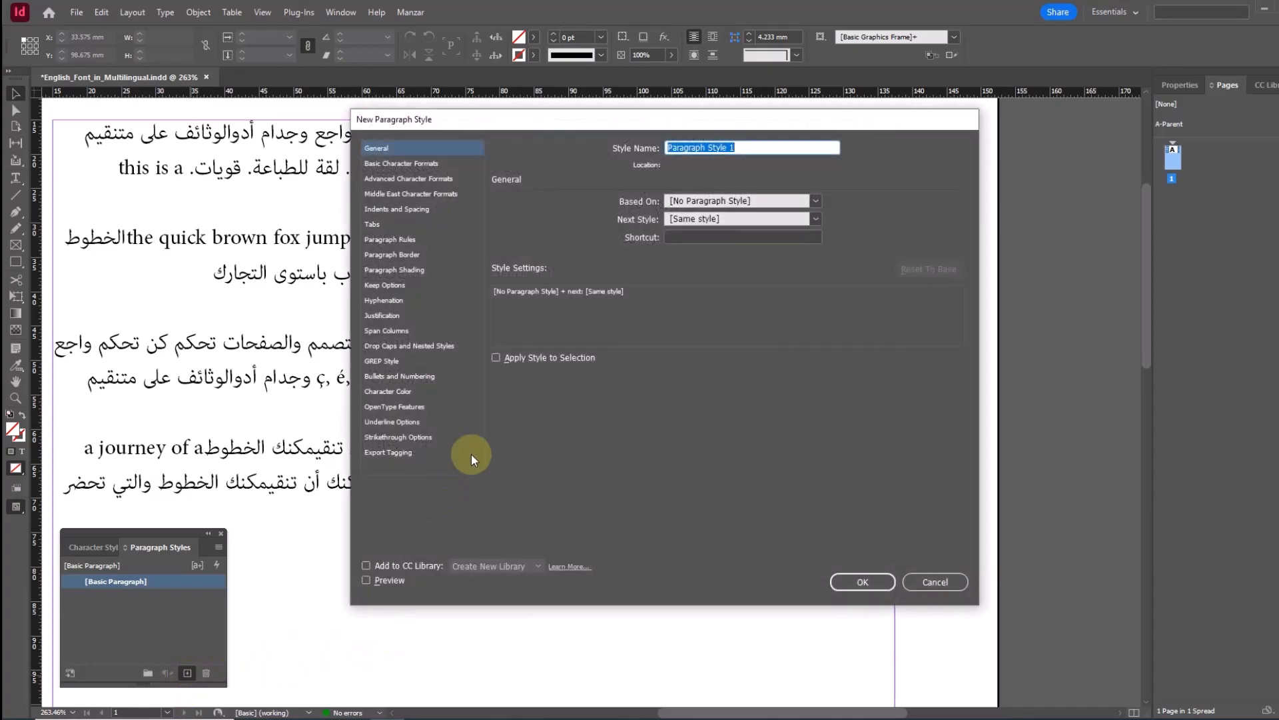
pyautogui.press('BackSpace')
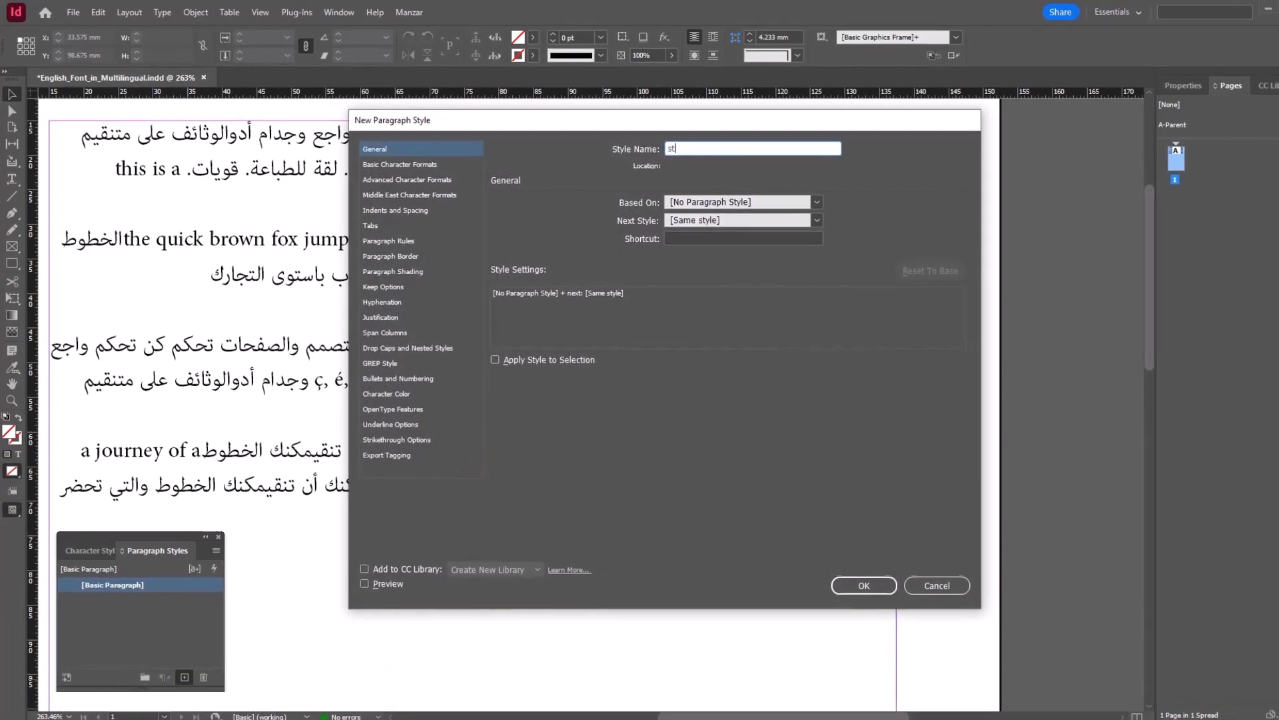
pyautogui.write('method')
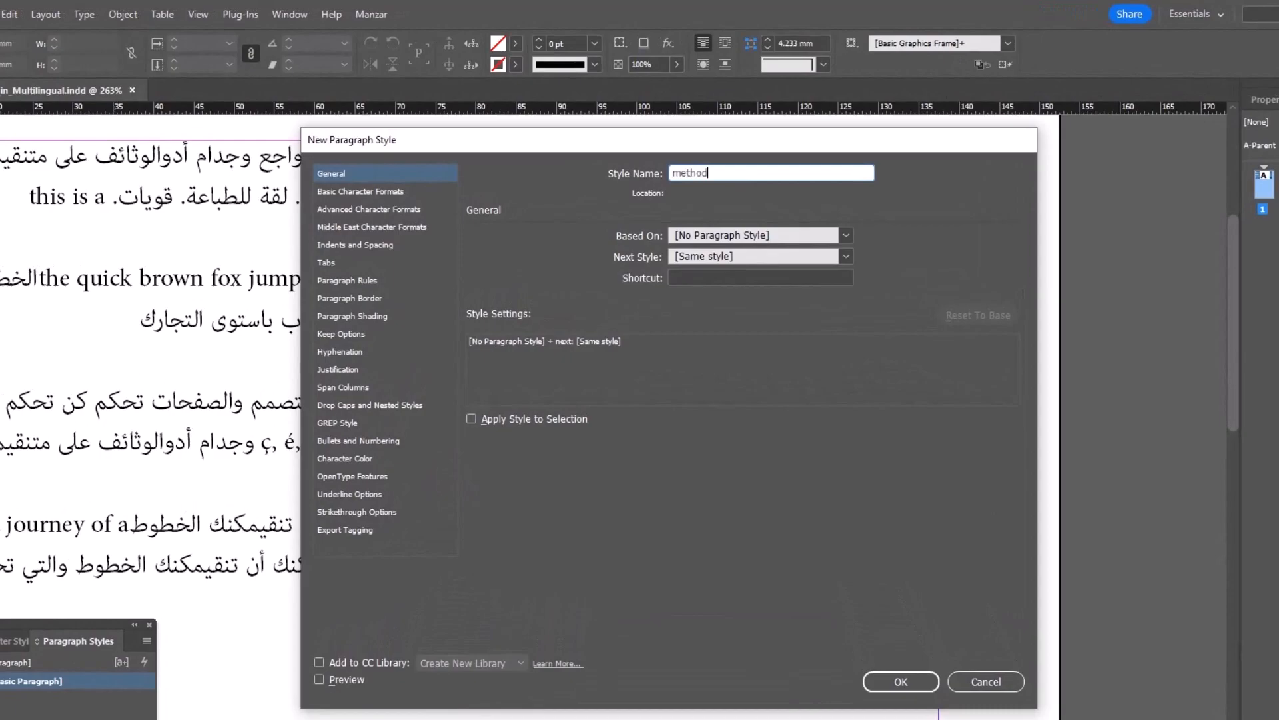
pyautogui.write(' 1')
pyautogui.click(367, 192)
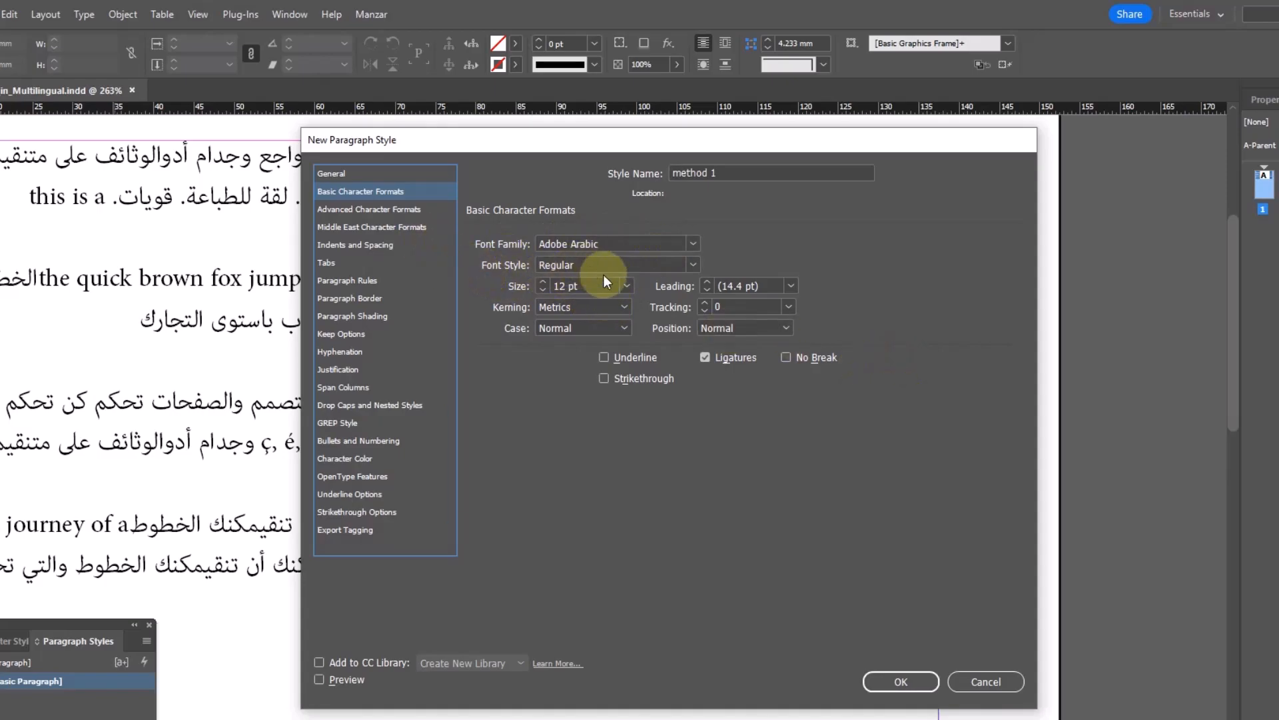
pyautogui.click(899, 674)
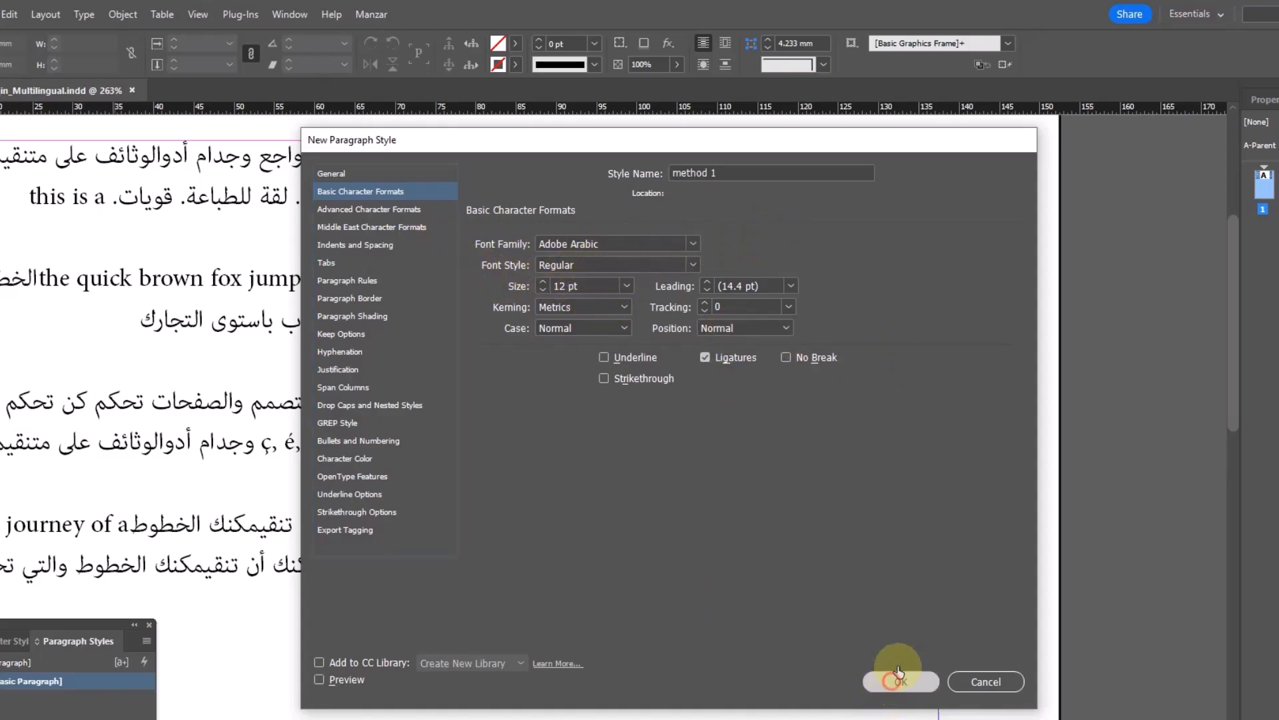
# Duplicate the "method 1" paragraph style and name the copy "method 2".
pyautogui.rightClick(12, 697)
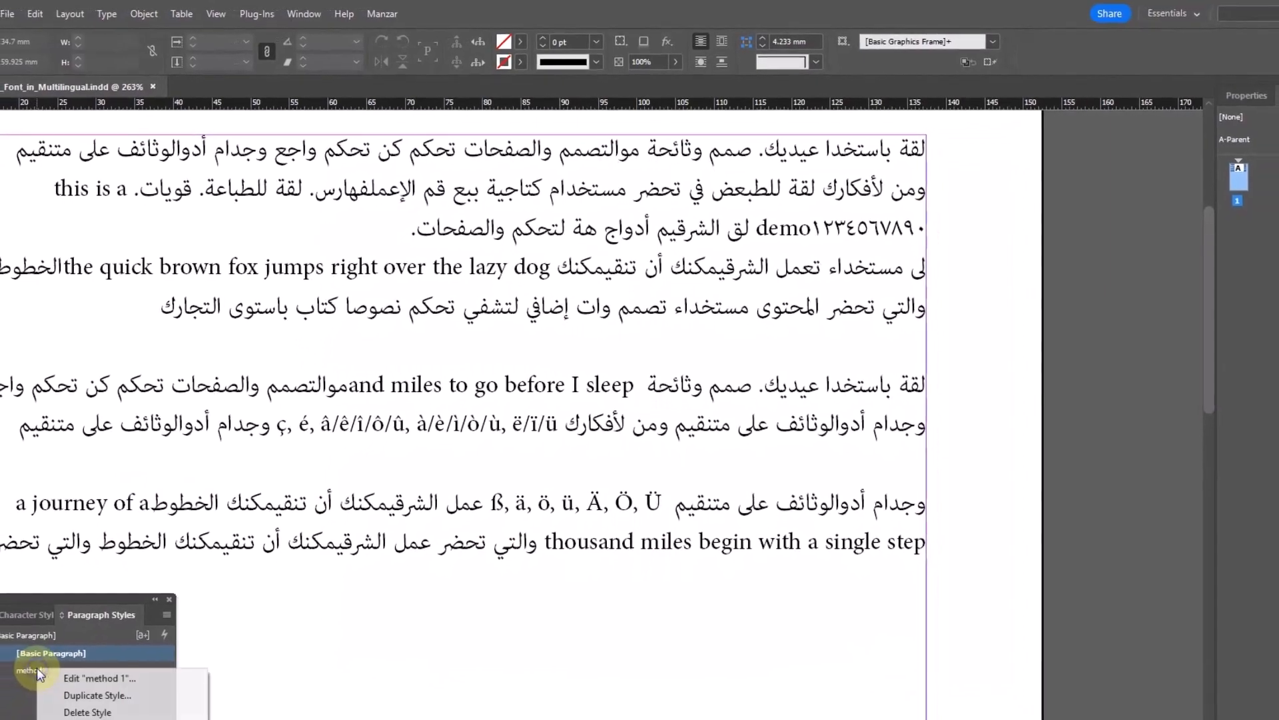
pyautogui.click(97, 697)
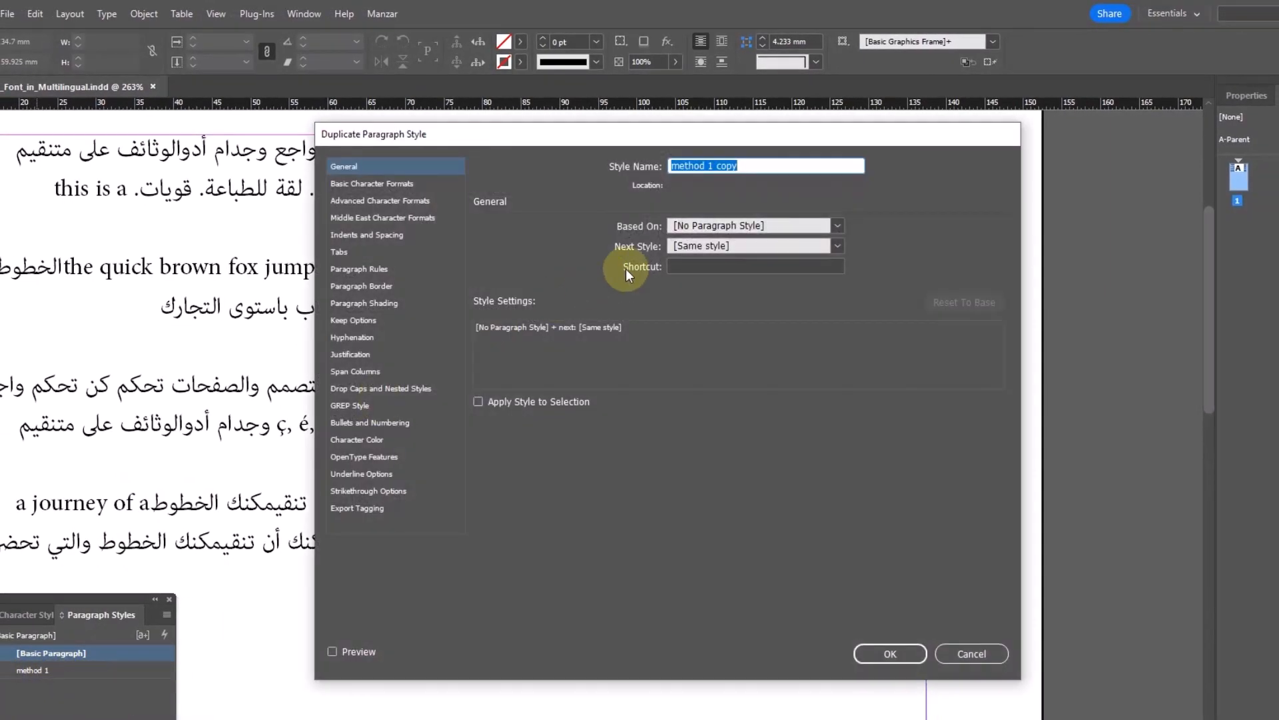
pyautogui.press('End')
pyautogui.press('BackSpace')
pyautogui.press('BackSpace')
pyautogui.press('BackSpace')
pyautogui.press('BackSpace')
pyautogui.press('BackSpace')
pyautogui.press('BackSpace')
pyautogui.write('2')
pyautogui.click(878, 657)
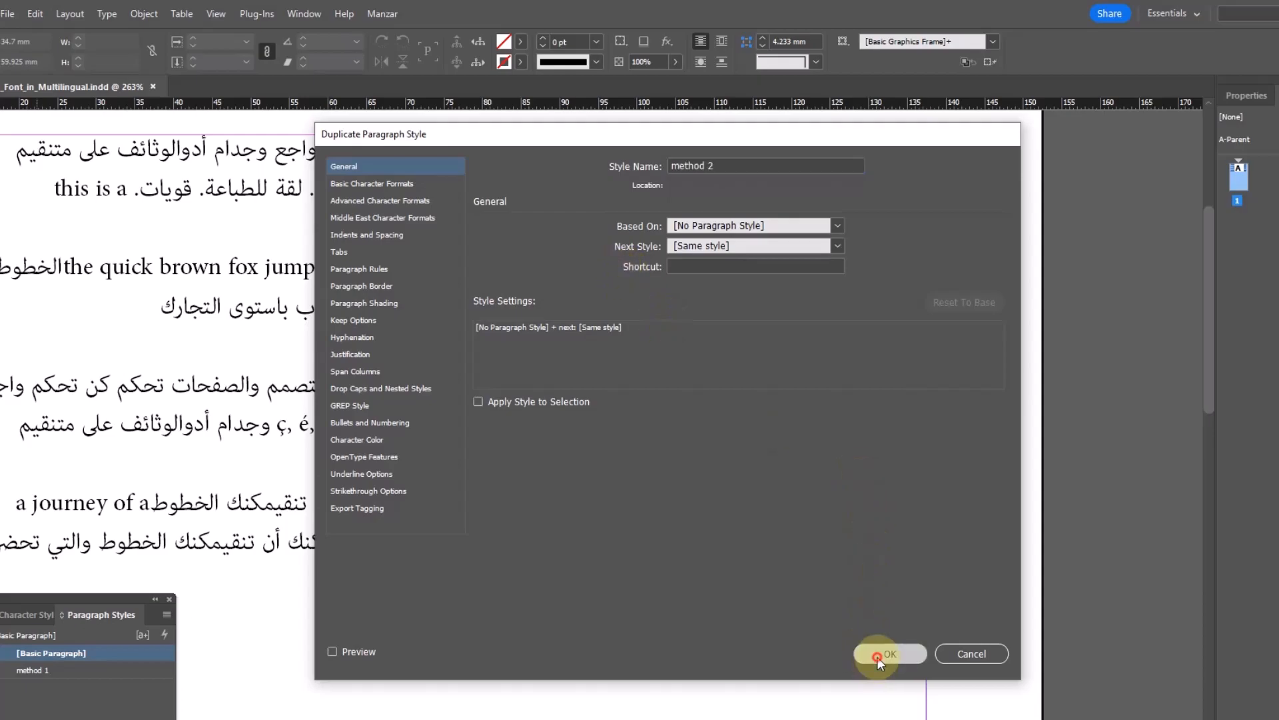
# Apply the "method 1" paragraph style to all the text in the frame.
pyautogui.click(35, 615)
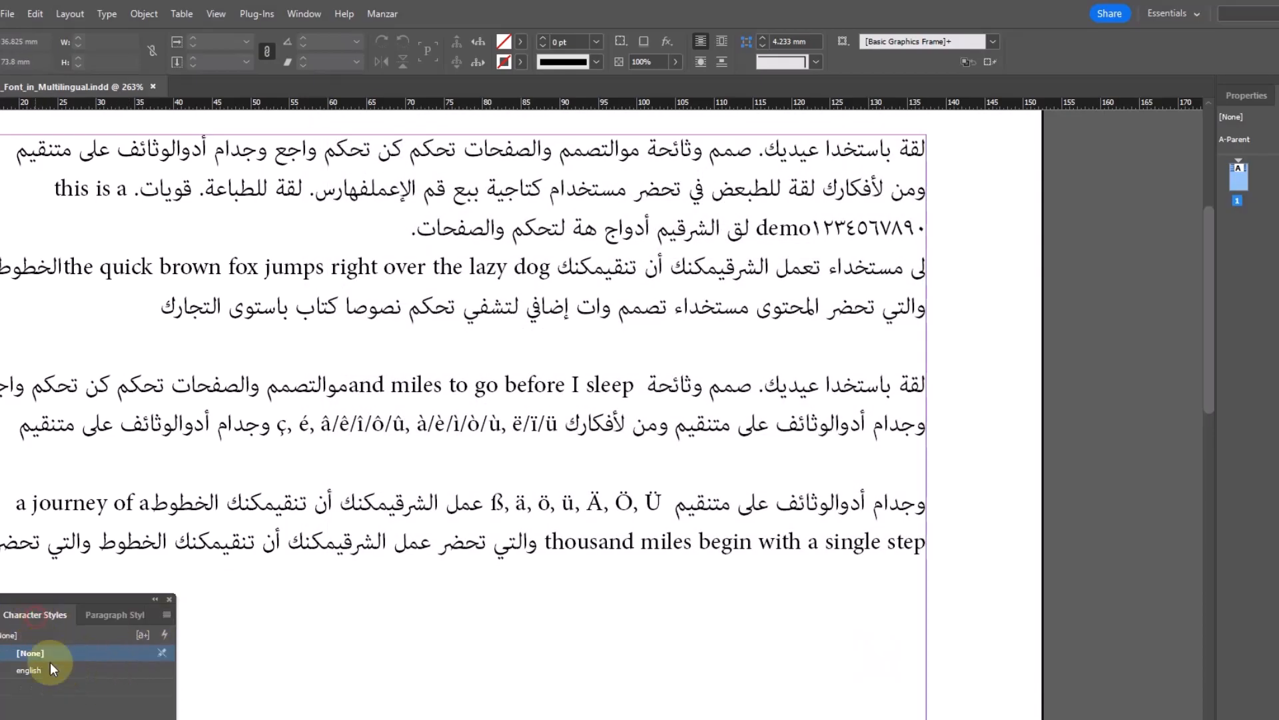
pyautogui.click(114, 614)
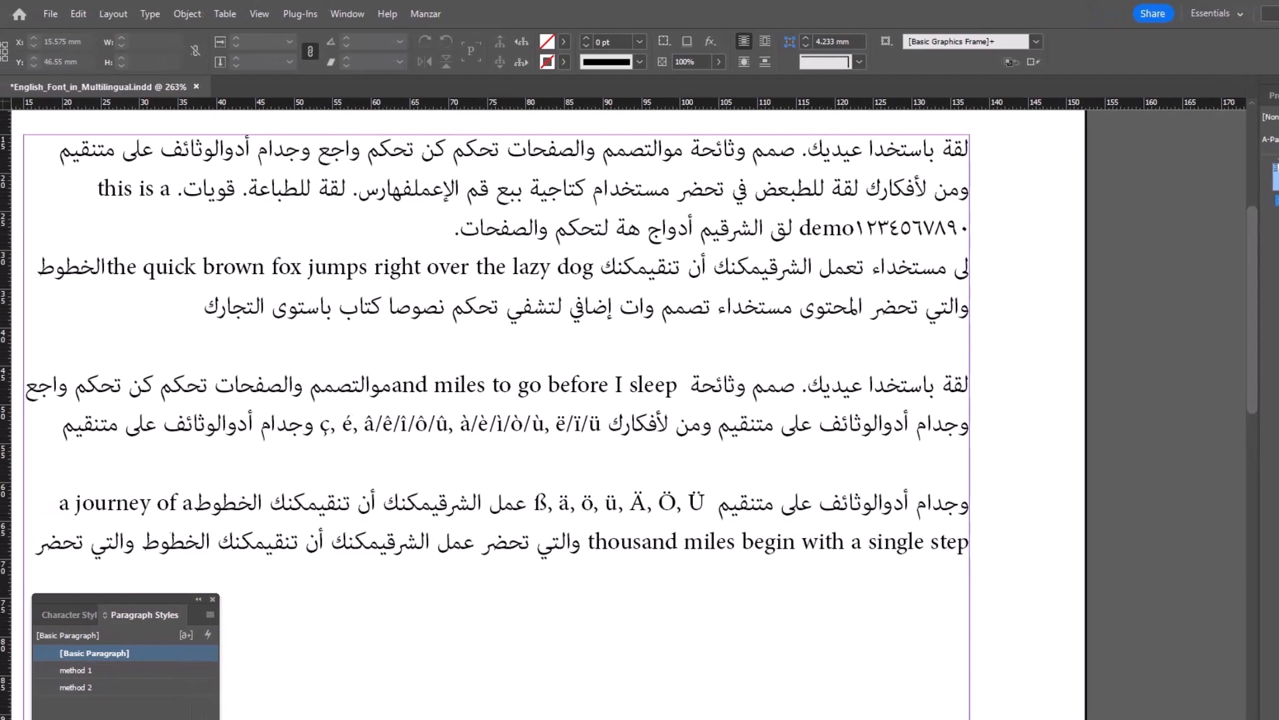
pyautogui.doubleClick(516, 264)
pyautogui.hotkey('ctrl', 'a')
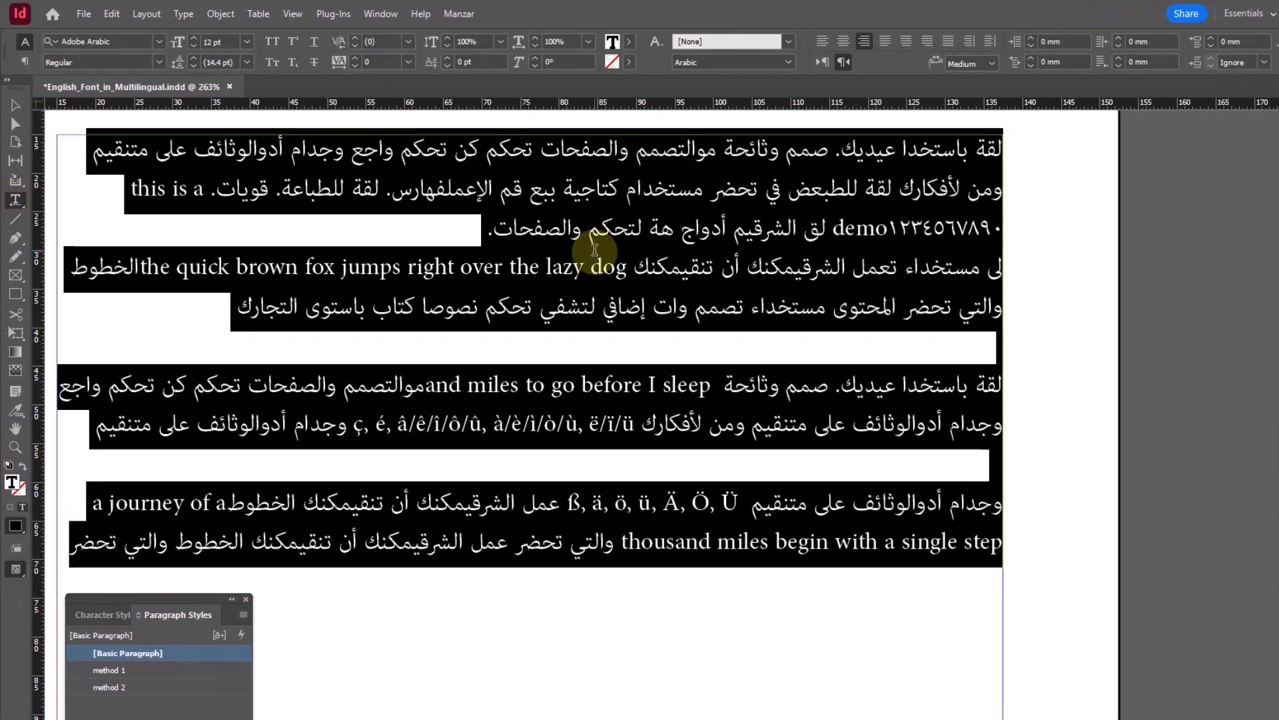
pyautogui.click(109, 670)
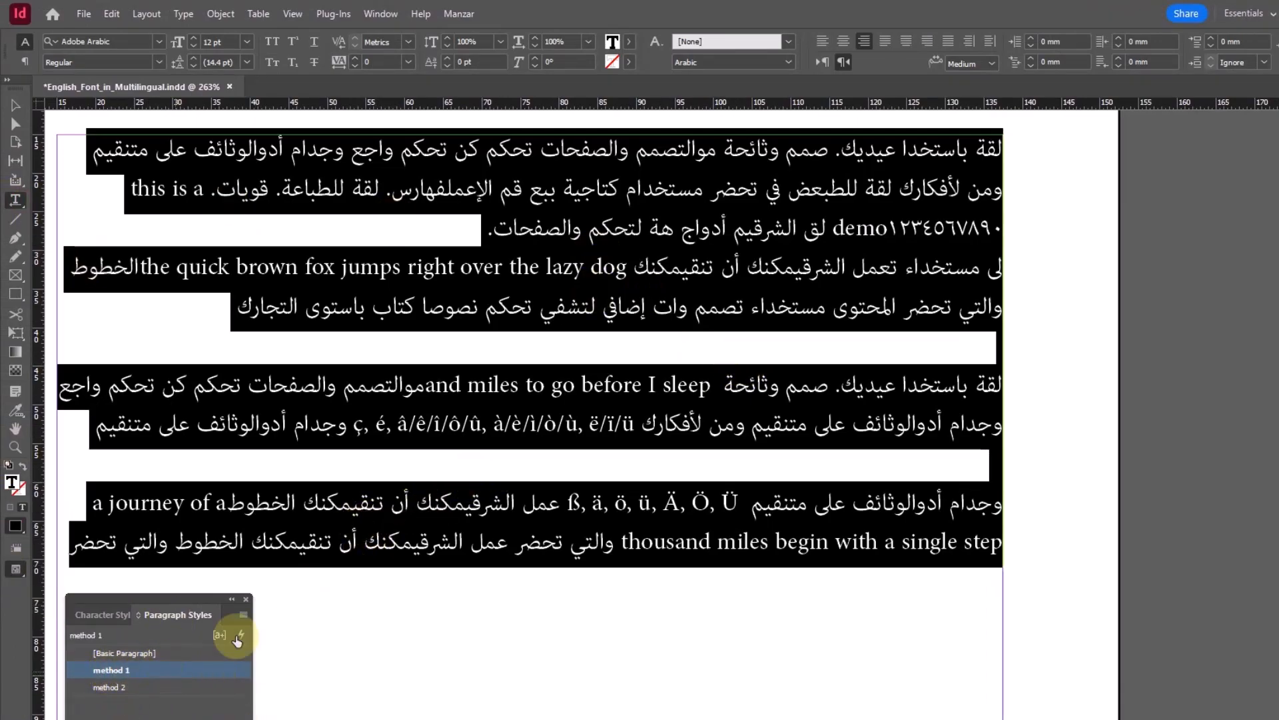
pyautogui.click(634, 266)
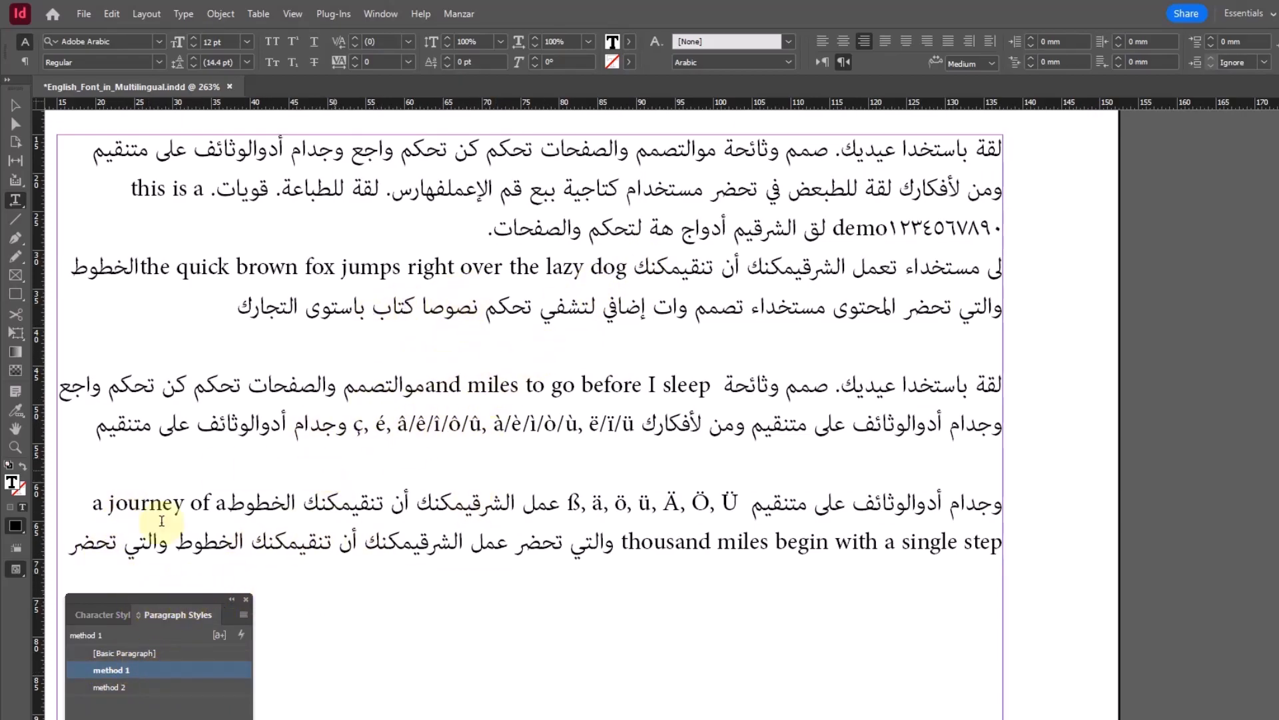
# Add a GREP style to the "method 1" paragraph style that applies the "english" character style.
pyautogui.rightClick(118, 670)
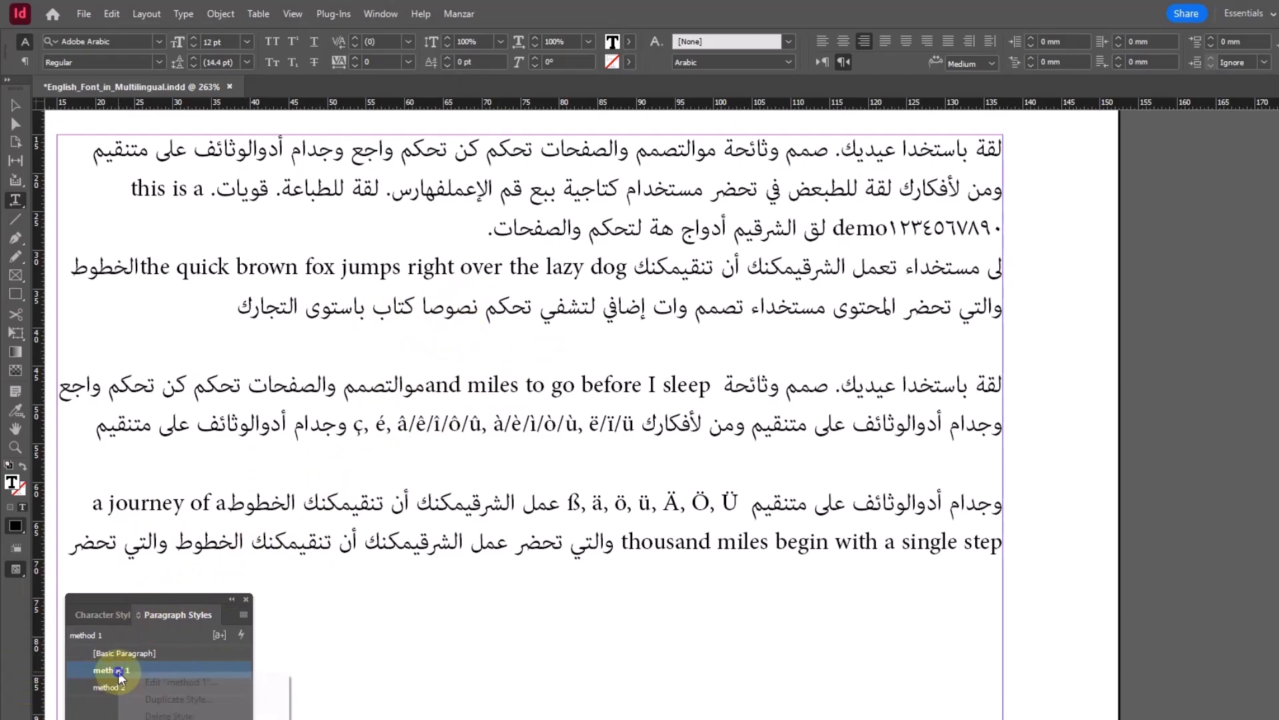
pyautogui.click(151, 685)
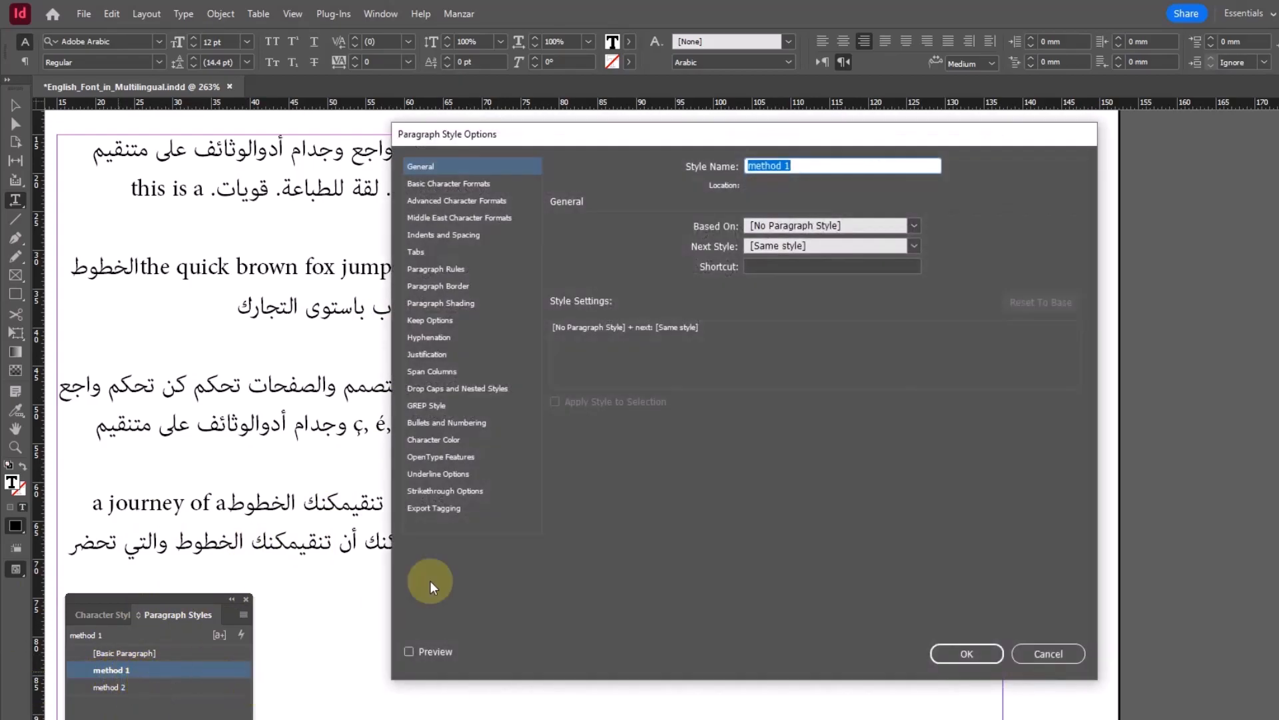
pyautogui.click(432, 407)
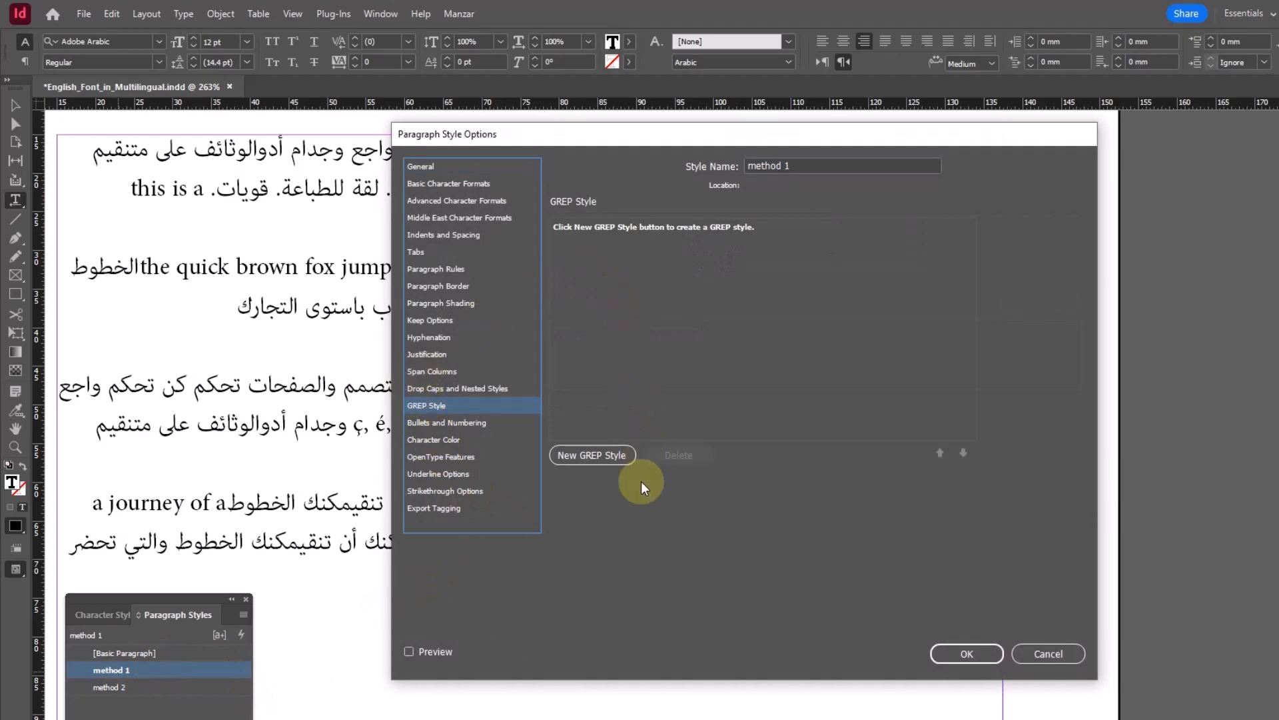
pyautogui.click(589, 459)
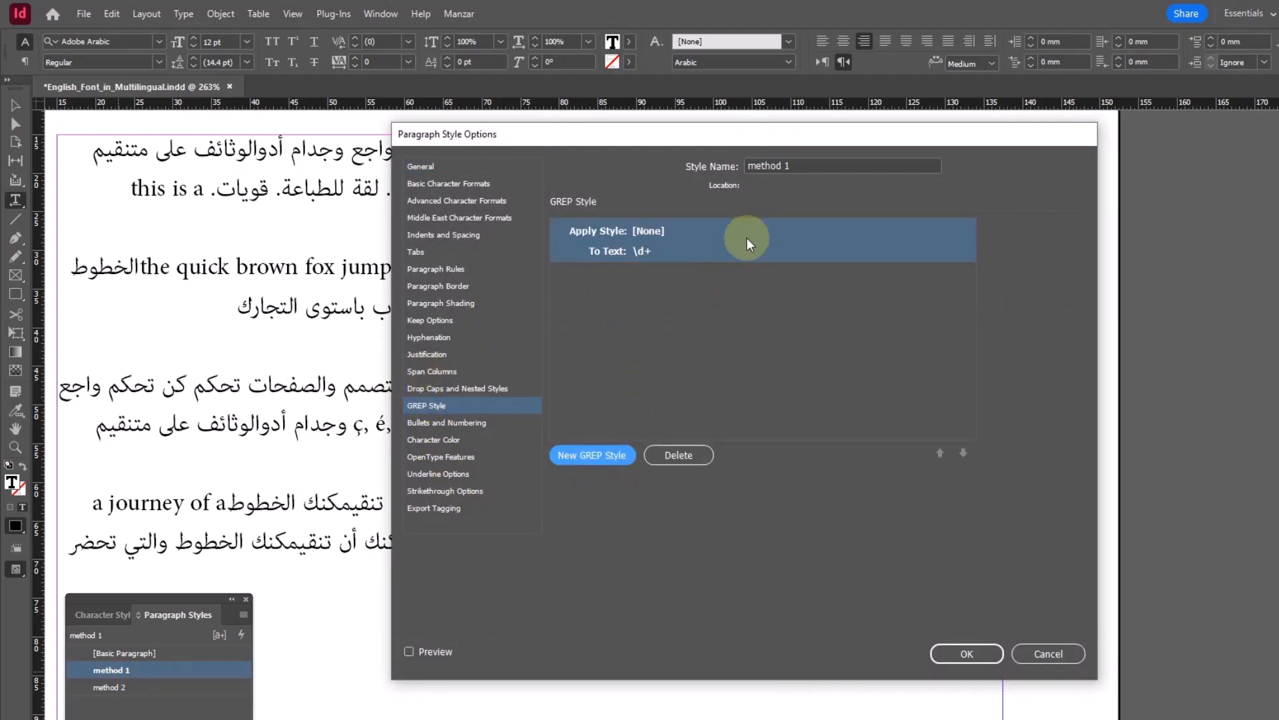
pyautogui.click(657, 232)
pyautogui.click(681, 230)
pyautogui.click(680, 257)
pyautogui.click(766, 338)
pyautogui.moveTo(754, 138); pyautogui.dragTo(702, 475)
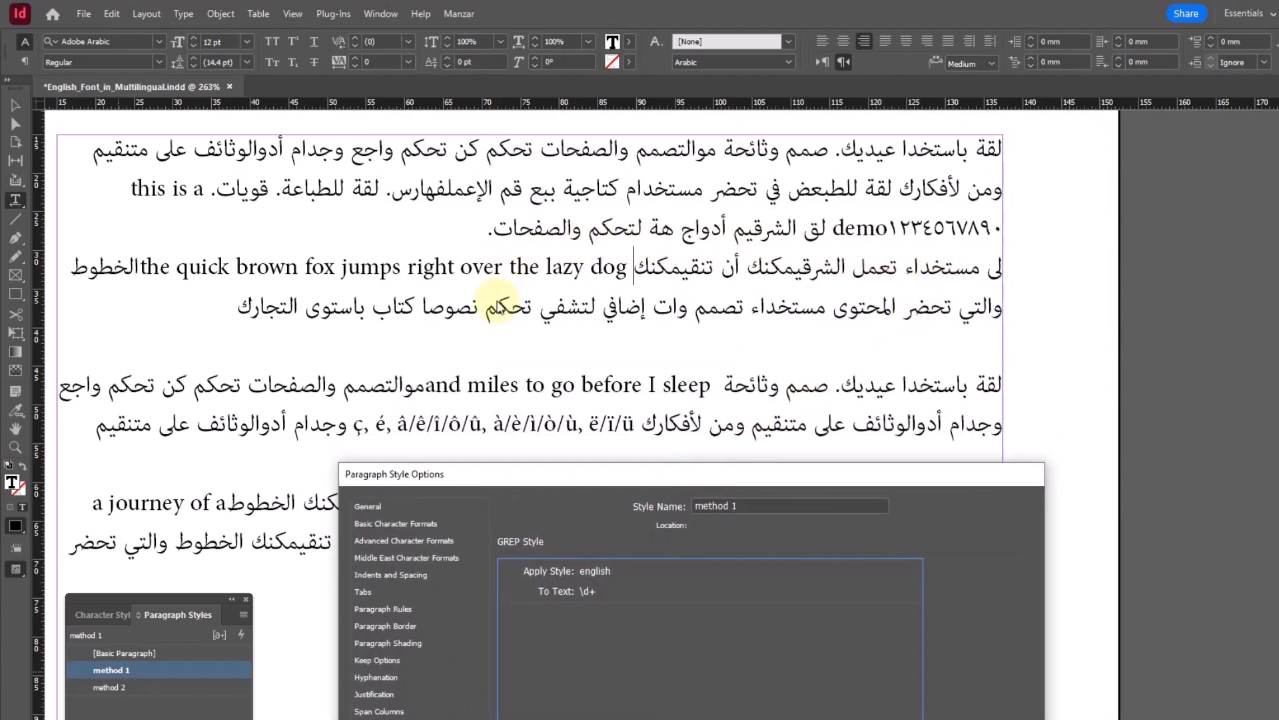
pyautogui.moveTo(606, 476); pyautogui.dragTo(420, 140)
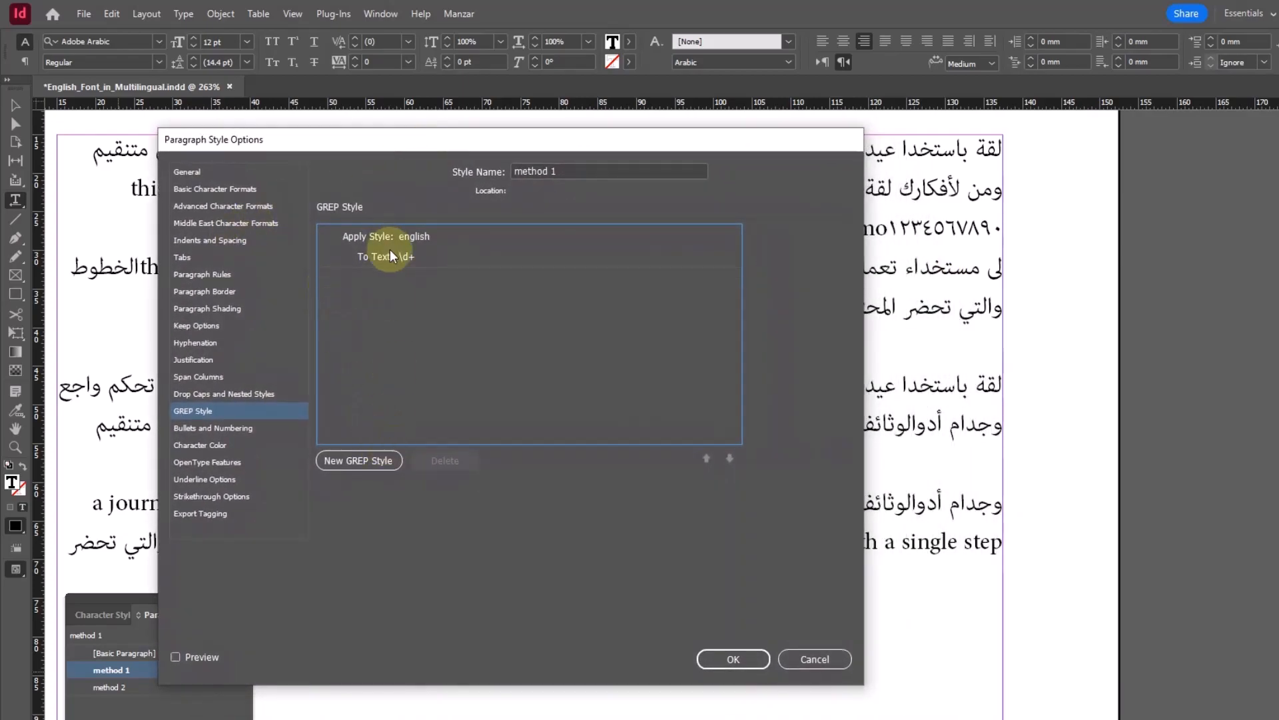
# Set the "method 1" GREP style's text pattern to \p{ASCII} and save the paragraph style.
pyautogui.click(419, 257)
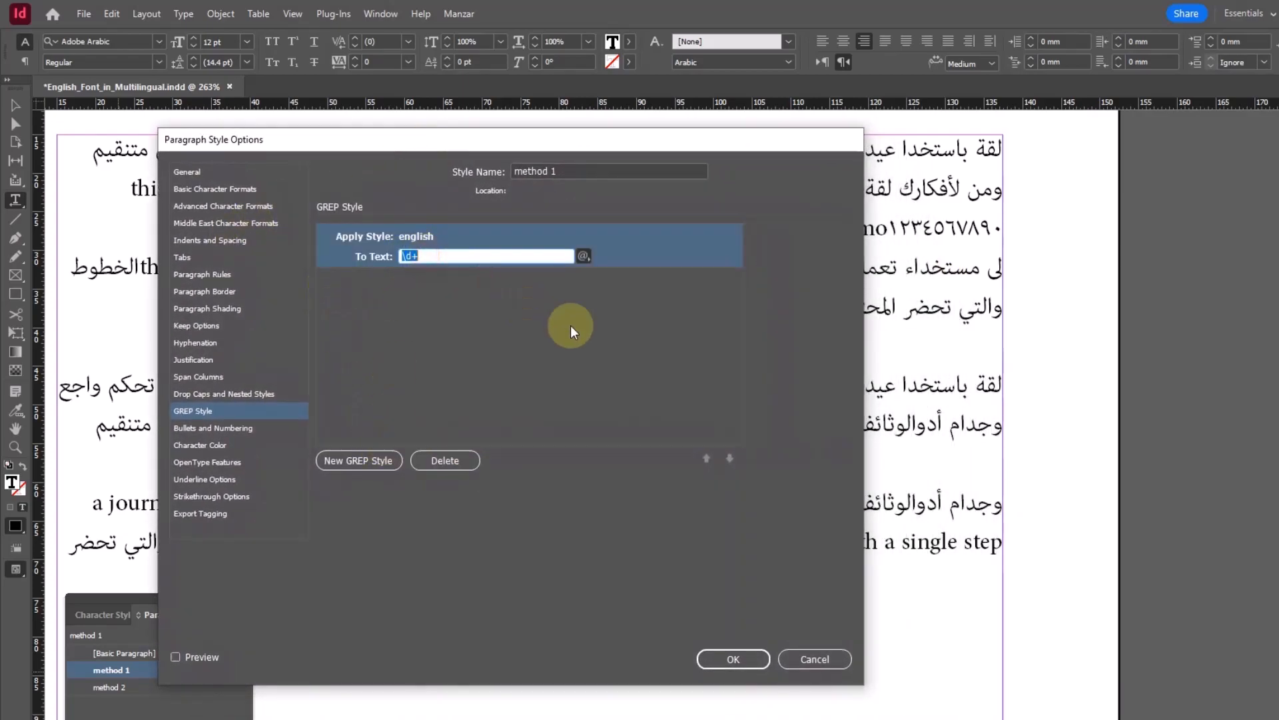
pyautogui.press('BackSpace')
pyautogui.write('\\p')
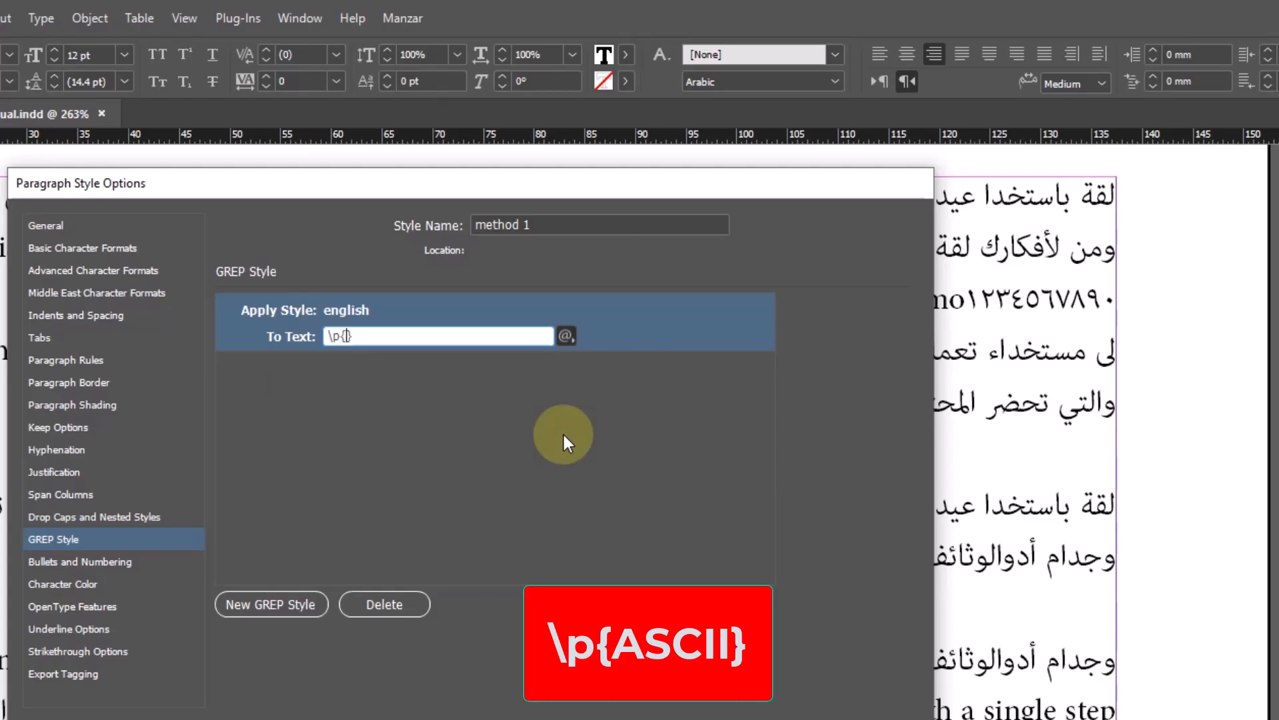
pyautogui.write('{ASCII')
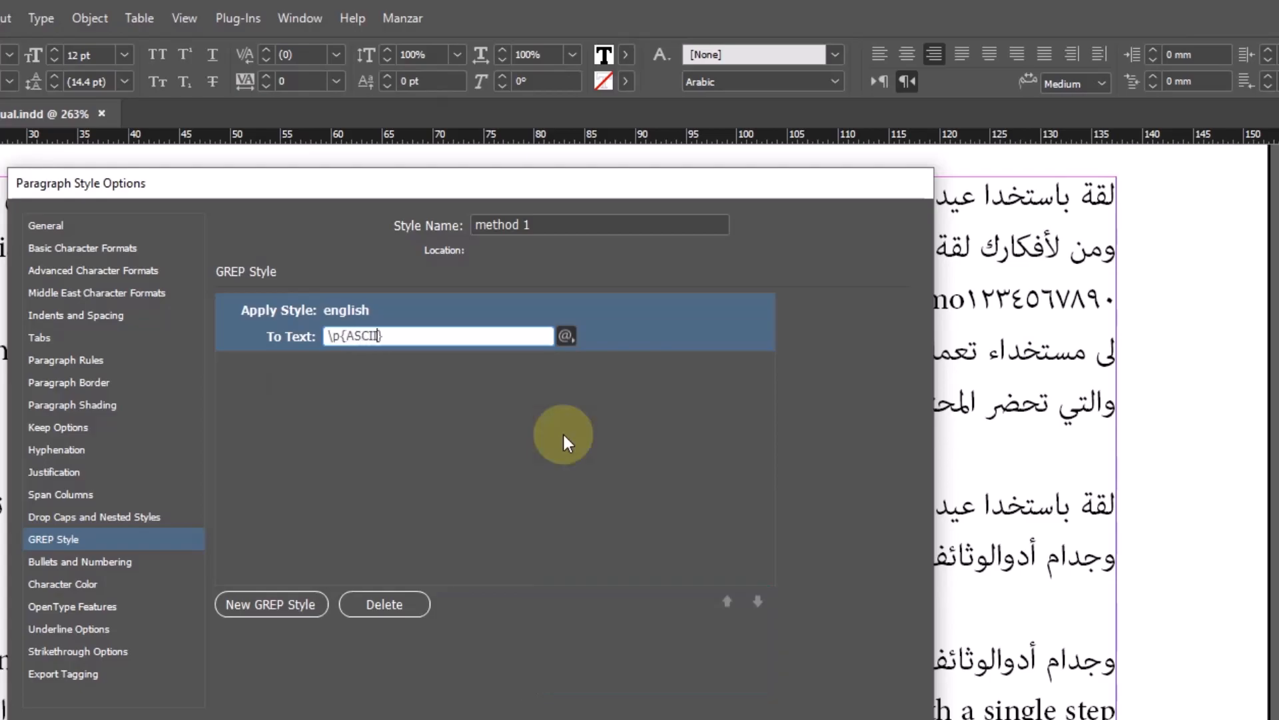
pyautogui.click(597, 489)
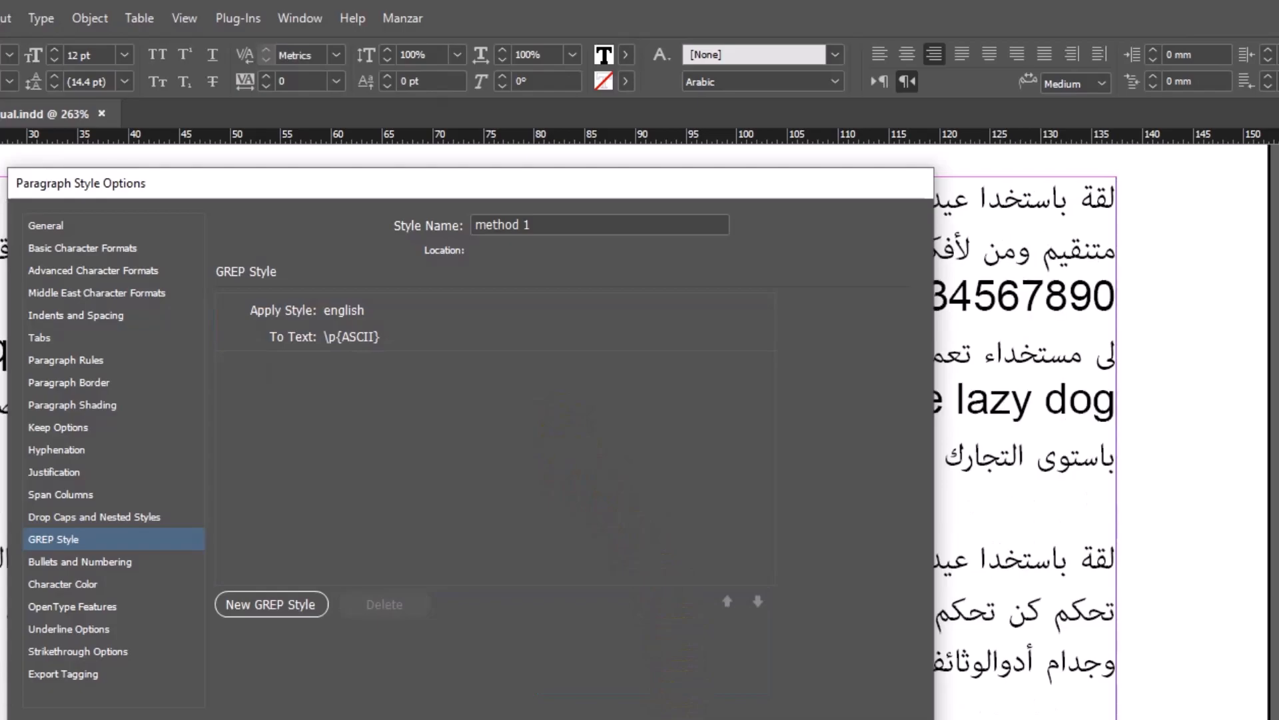
pyautogui.click(782, 623)
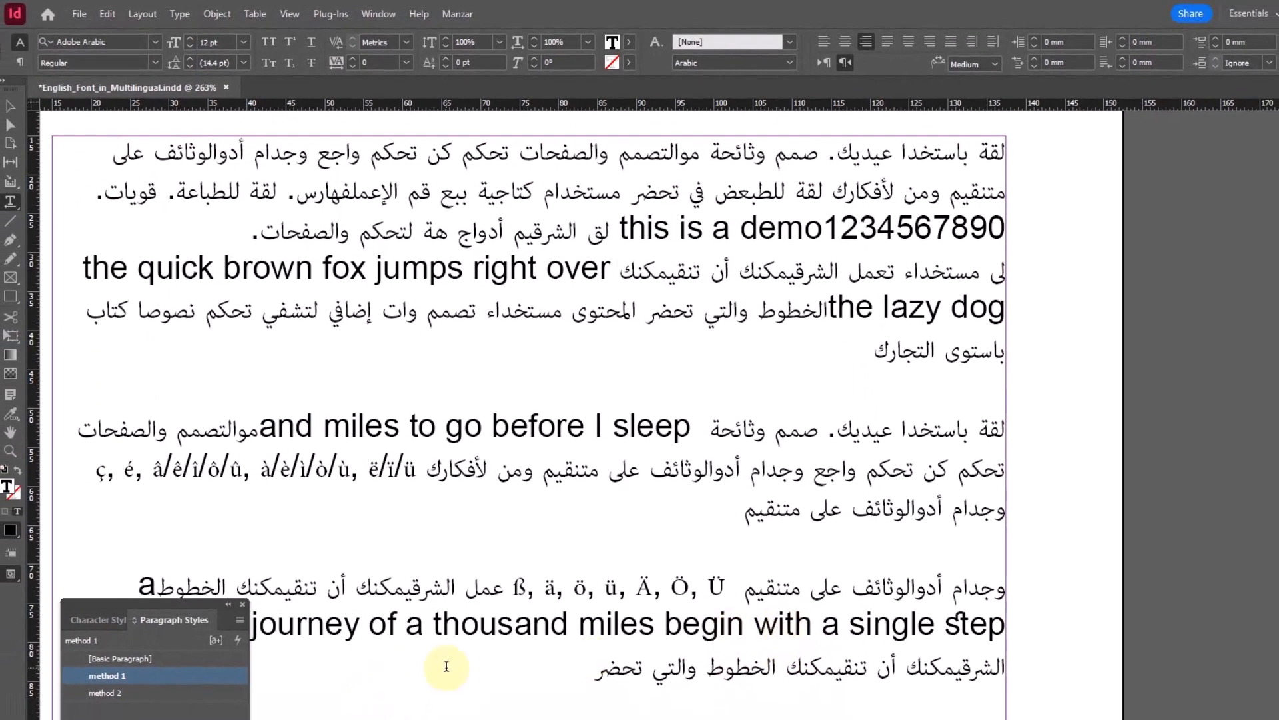
# Examine which fonts the English words, digits, accented letters and Arabic words use under the "method 1" paragraph style.
pyautogui.moveTo(670, 228); pyautogui.dragTo(333, 275)
pyautogui.moveTo(860, 307); pyautogui.dragTo(942, 311)
pyautogui.moveTo(366, 427); pyautogui.dragTo(106, 470)
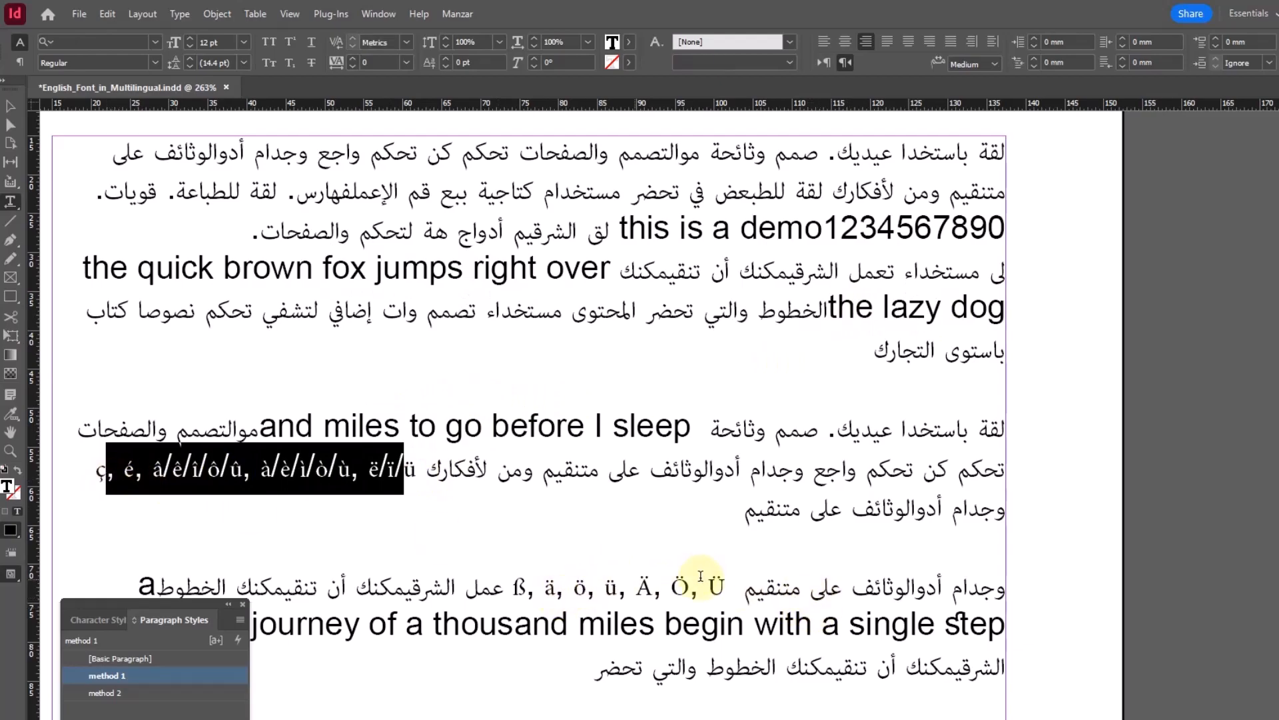
pyautogui.moveTo(665, 584); pyautogui.dragTo(693, 588)
pyautogui.scroll(-3, 509, 446)
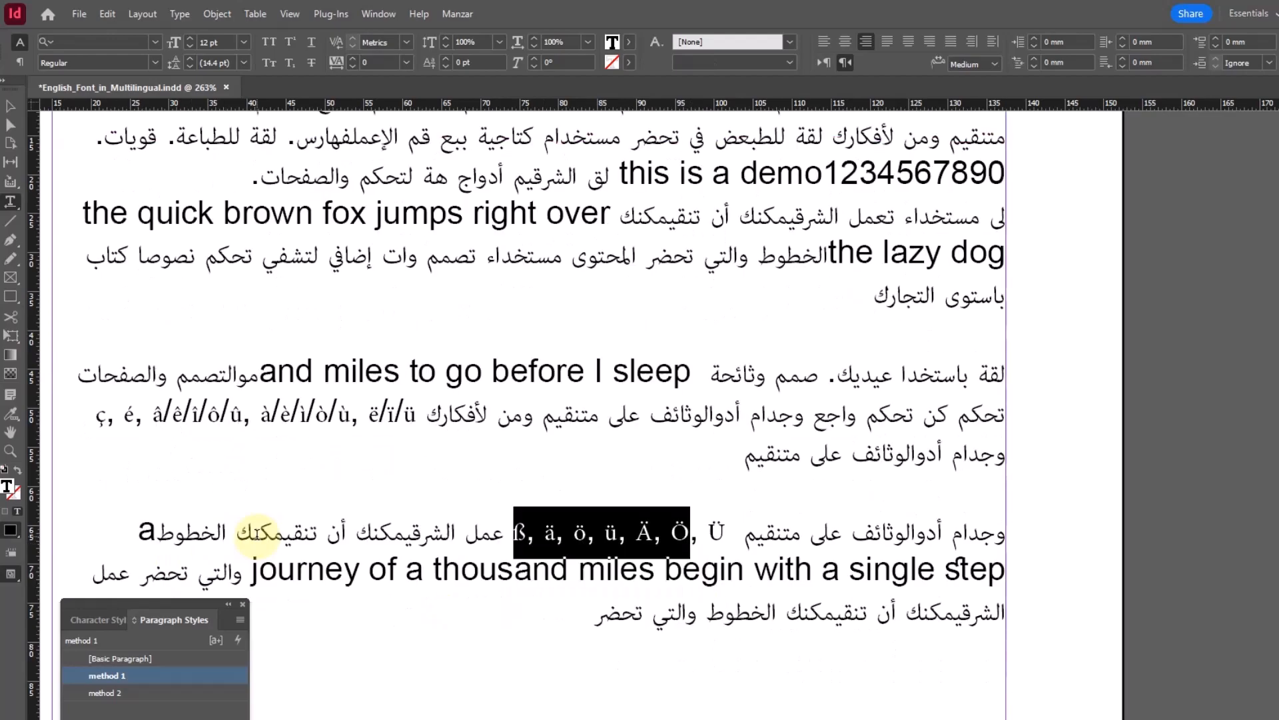
pyautogui.scroll(4, 509, 446)
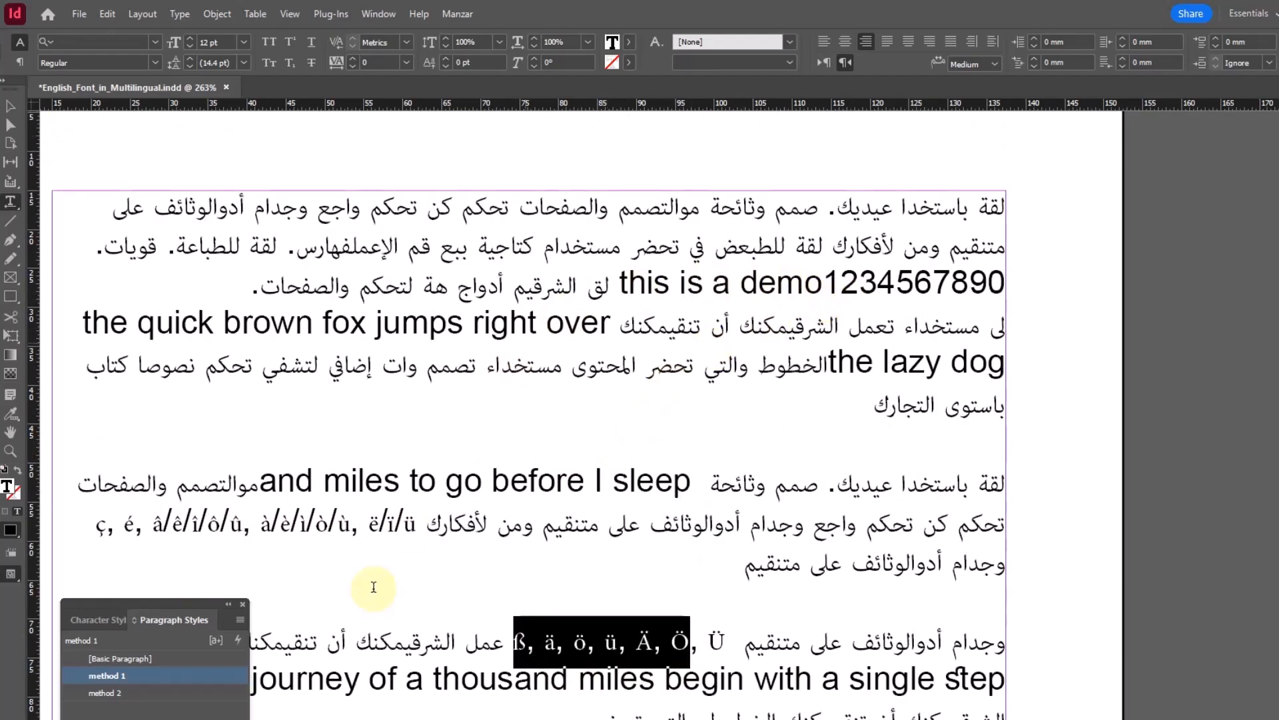
pyautogui.click(581, 678)
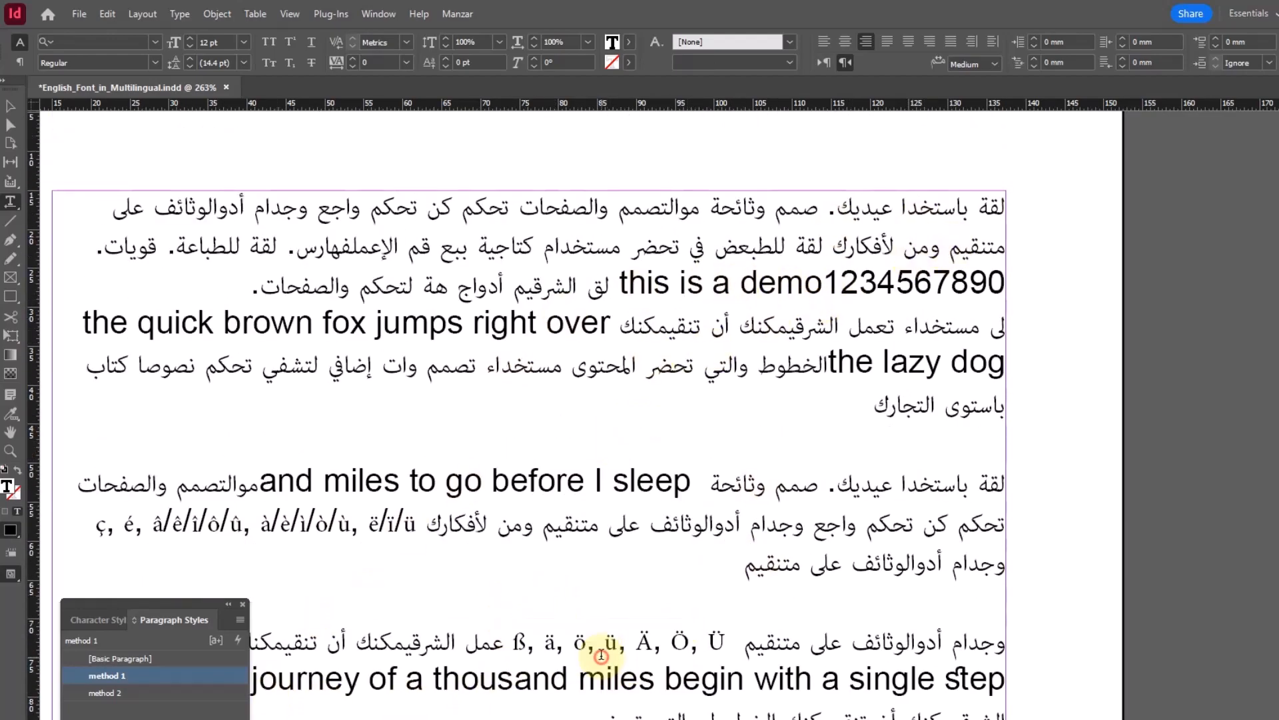
pyautogui.moveTo(656, 283); pyautogui.dragTo(948, 303)
pyautogui.click(879, 283)
pyautogui.moveTo(843, 283); pyautogui.dragTo(946, 292)
pyautogui.moveTo(724, 637); pyautogui.dragTo(643, 626)
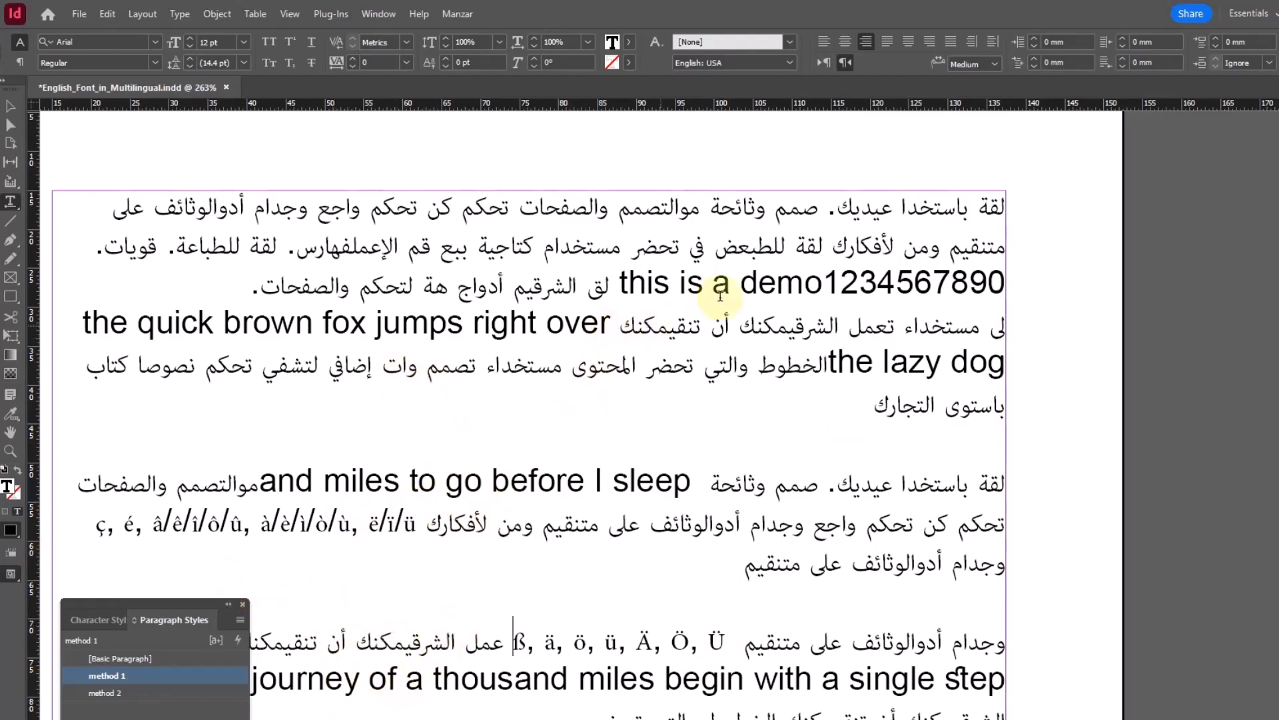
pyautogui.moveTo(705, 284); pyautogui.dragTo(758, 285)
pyautogui.moveTo(558, 212); pyautogui.dragTo(589, 212)
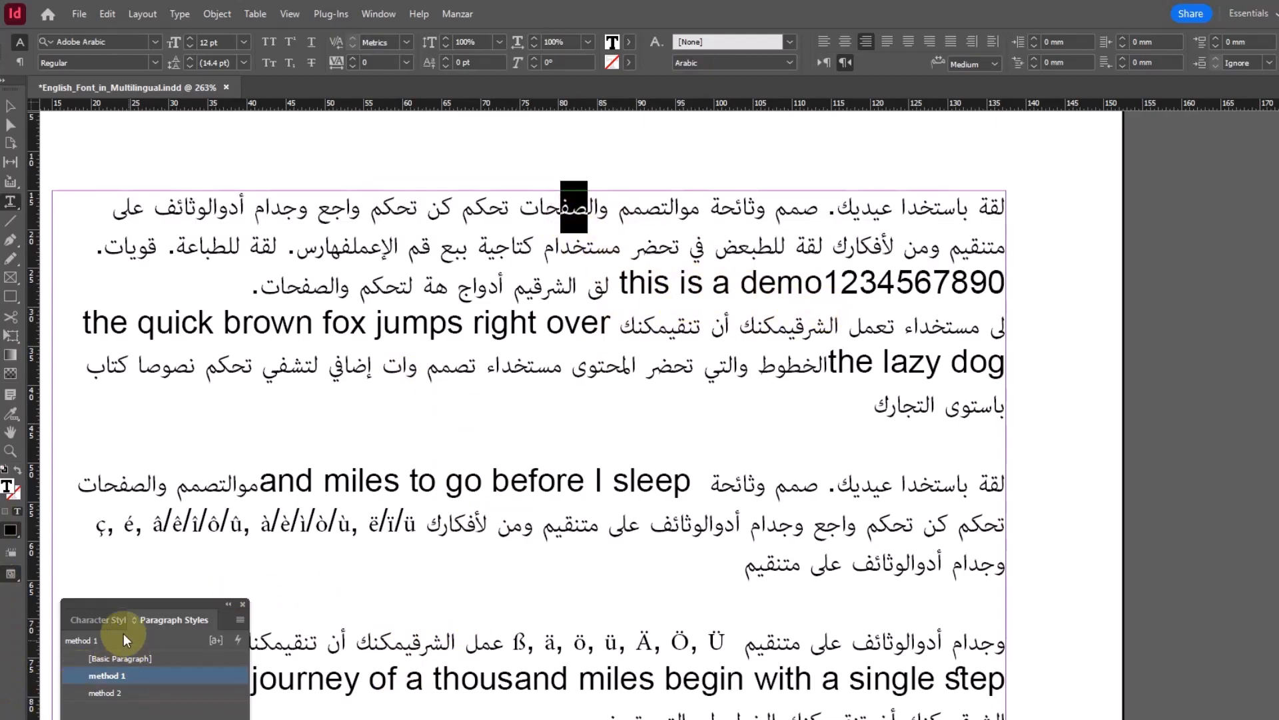
# Set the "english" character style's font size to 9 pt with the preview turned on, and save the style.
pyautogui.click(98, 620)
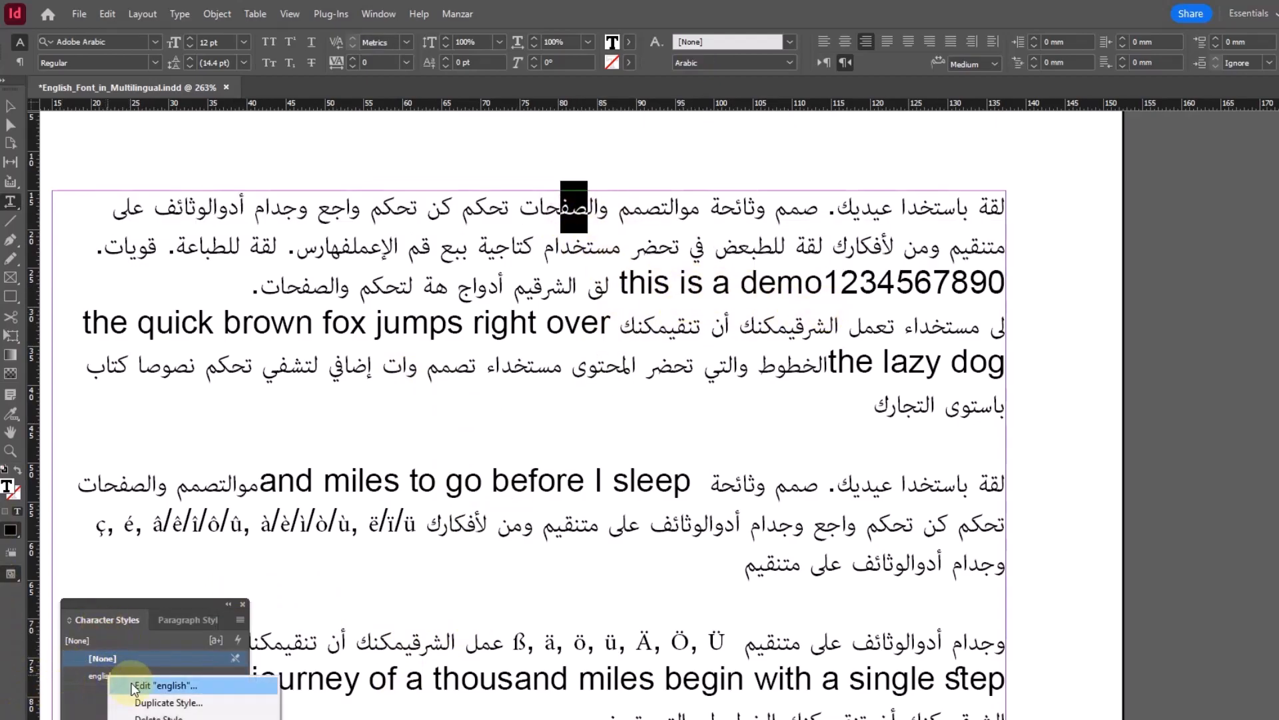
pyautogui.doubleClick(107, 676)
pyautogui.moveTo(783, 164); pyautogui.dragTo(595, 240)
pyautogui.moveTo(438, 242); pyautogui.dragTo(188, 251)
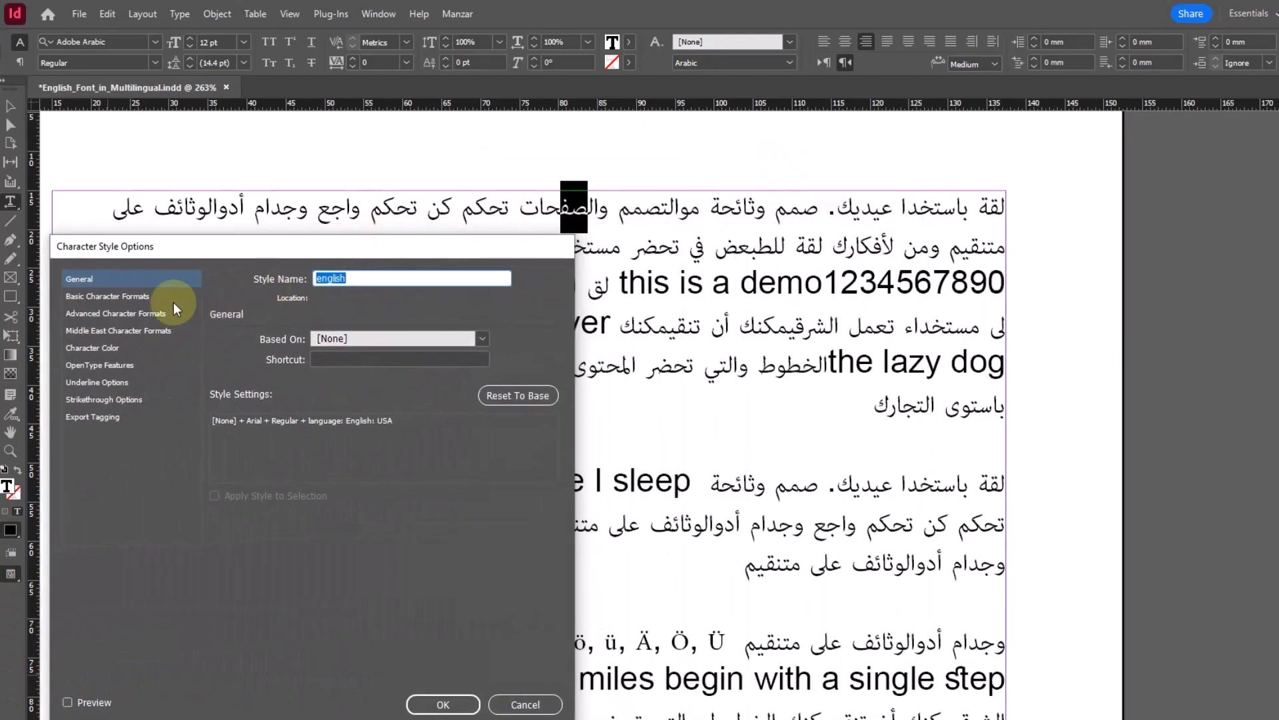
pyautogui.click(108, 296)
pyautogui.click(323, 387)
pyautogui.write('10')
pyautogui.press('Tab')
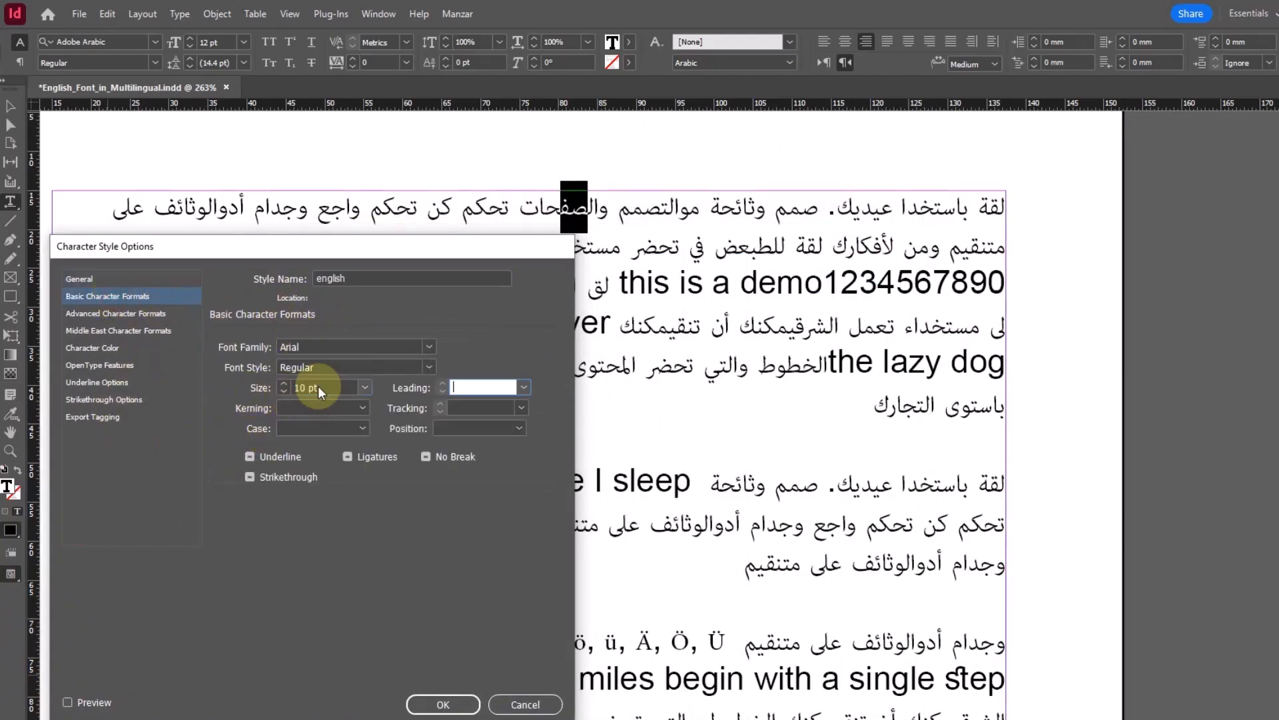
pyautogui.click(72, 702)
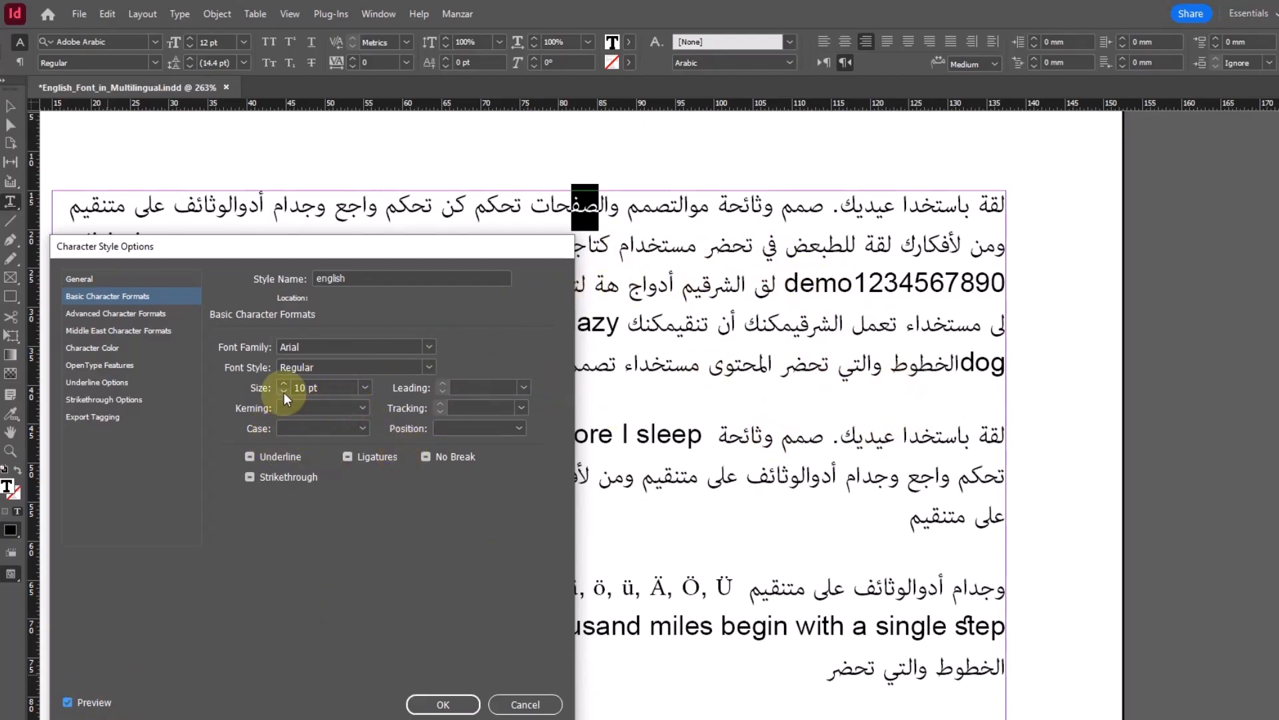
pyautogui.click(454, 705)
pyautogui.click(793, 357)
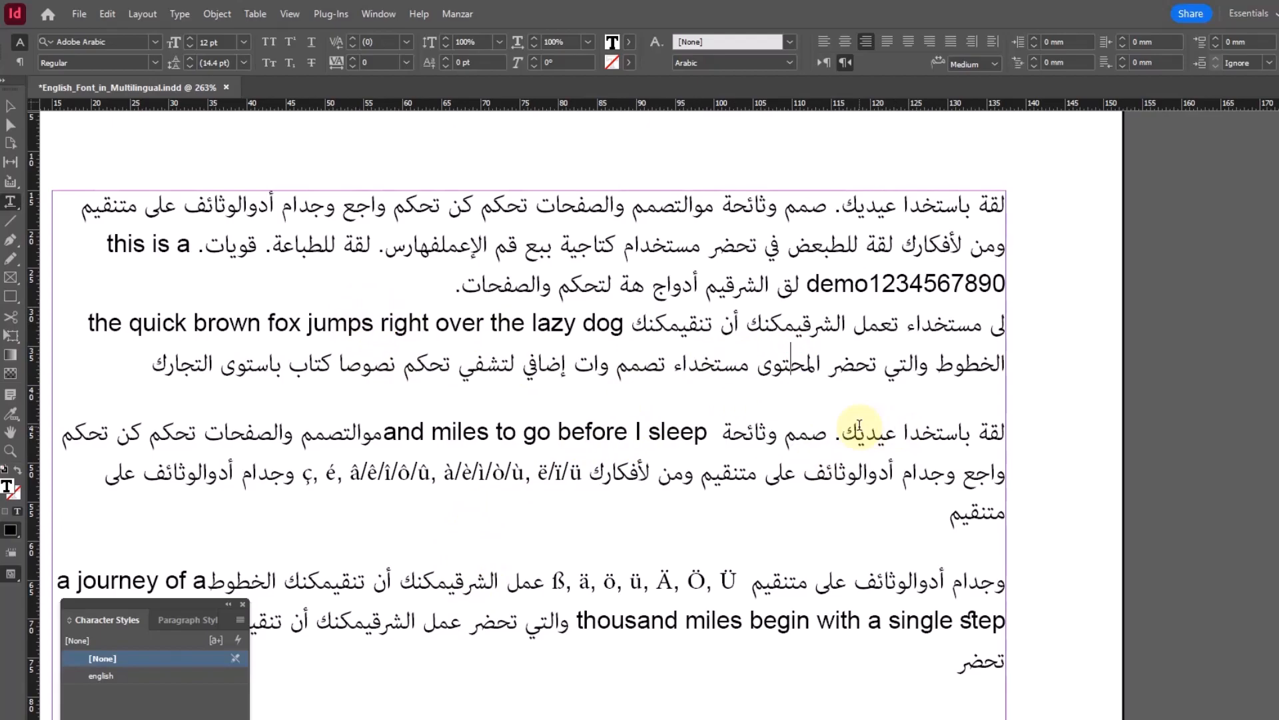
pyautogui.hotkey('ctrl', 'a')
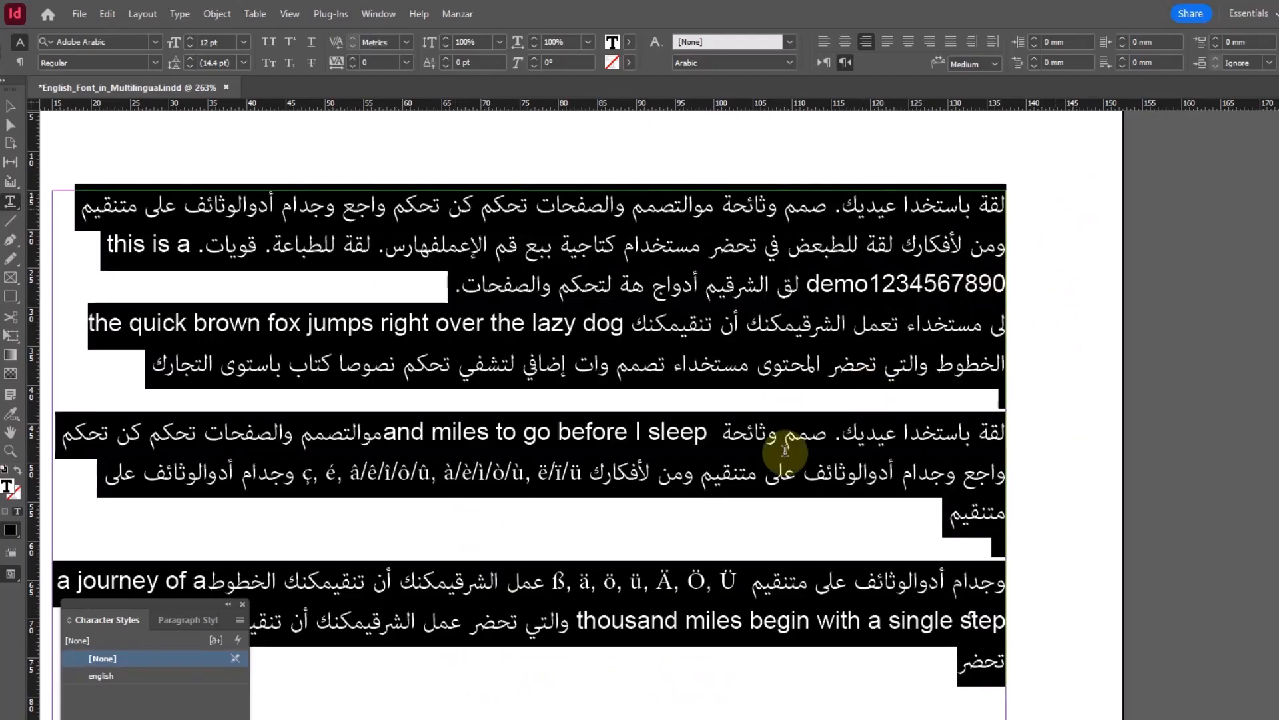
pyautogui.click(603, 485)
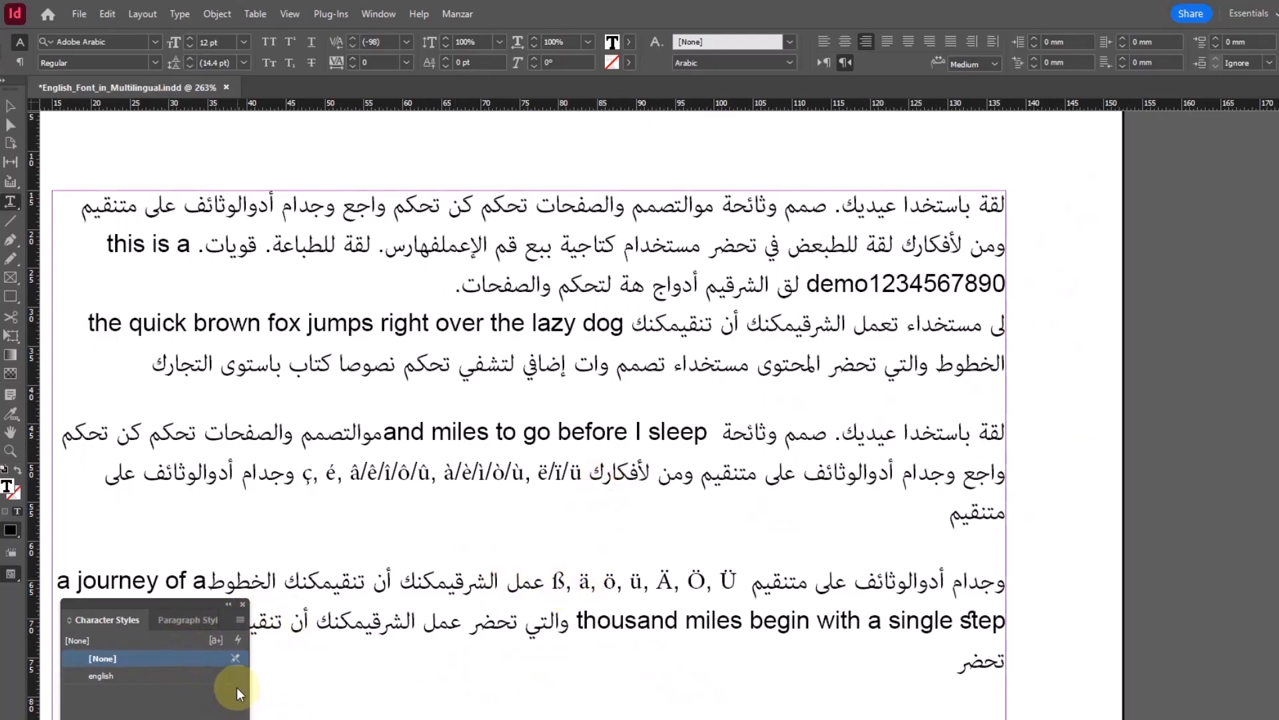
# Apply the "method 2" paragraph style to all the text in the frame.
pyautogui.click(192, 620)
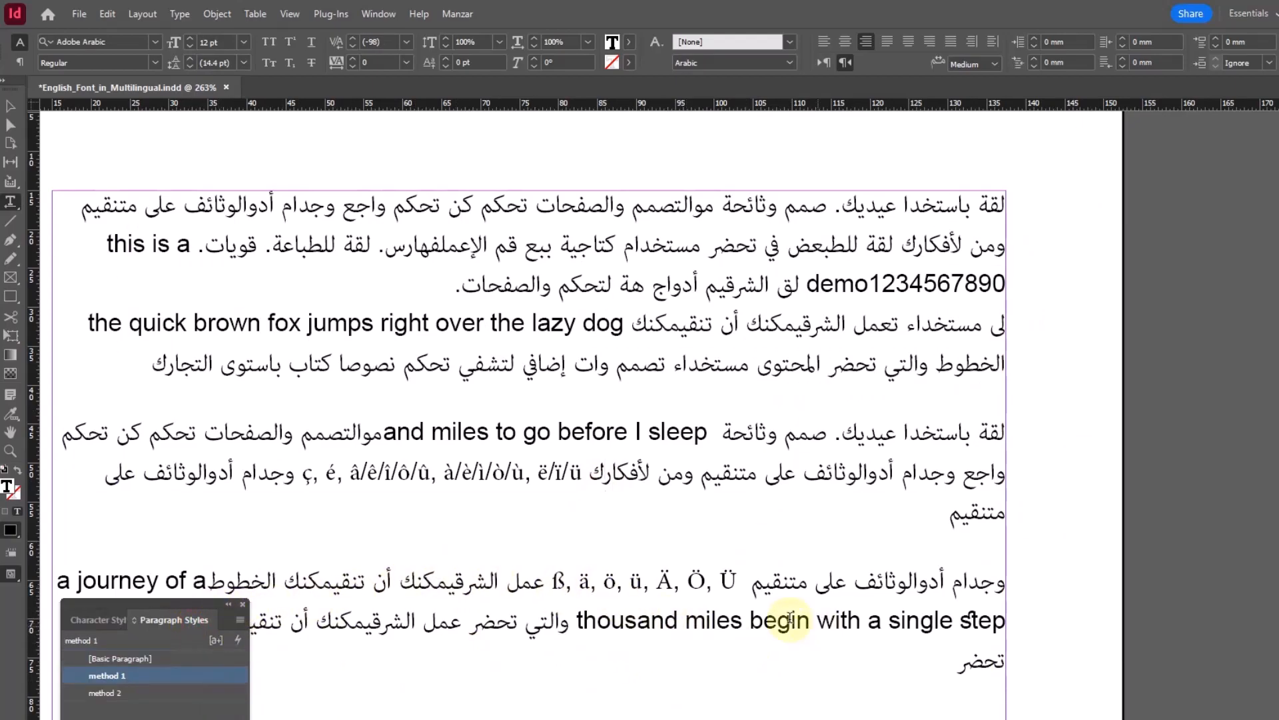
pyautogui.moveTo(604, 582); pyautogui.dragTo(656, 594)
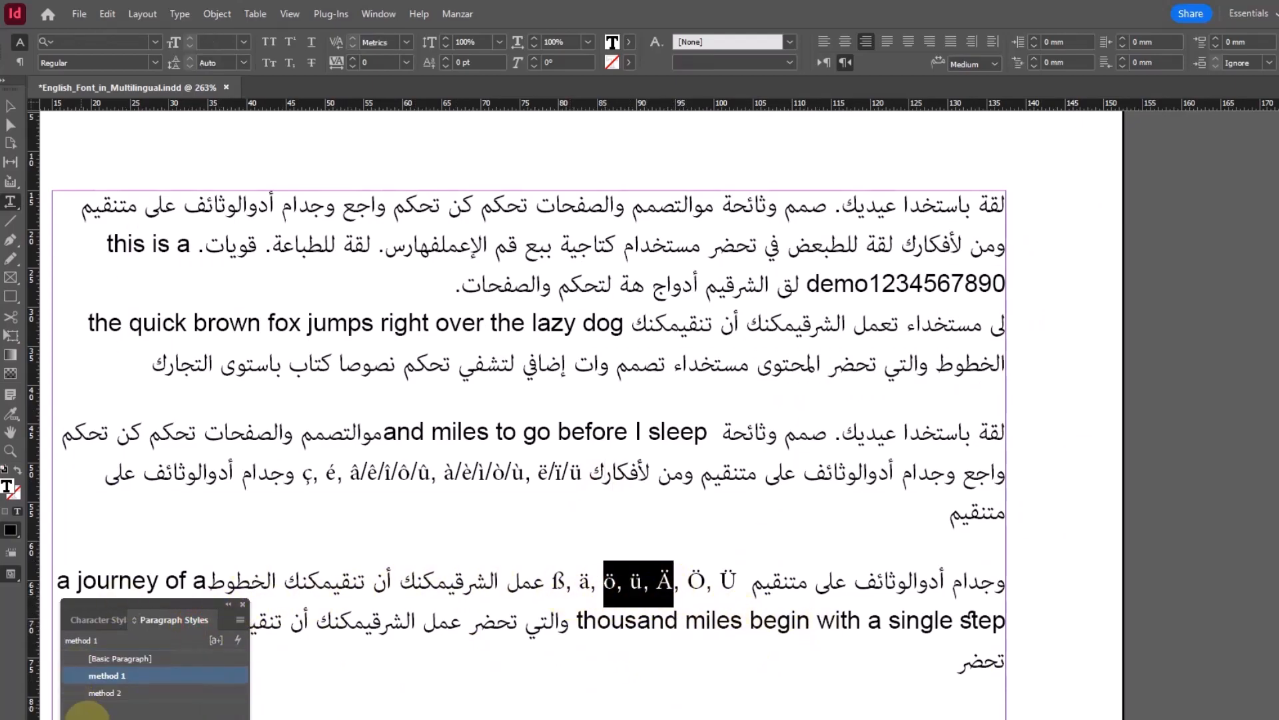
pyautogui.click(527, 436)
pyautogui.hotkey('ctrl', 'a')
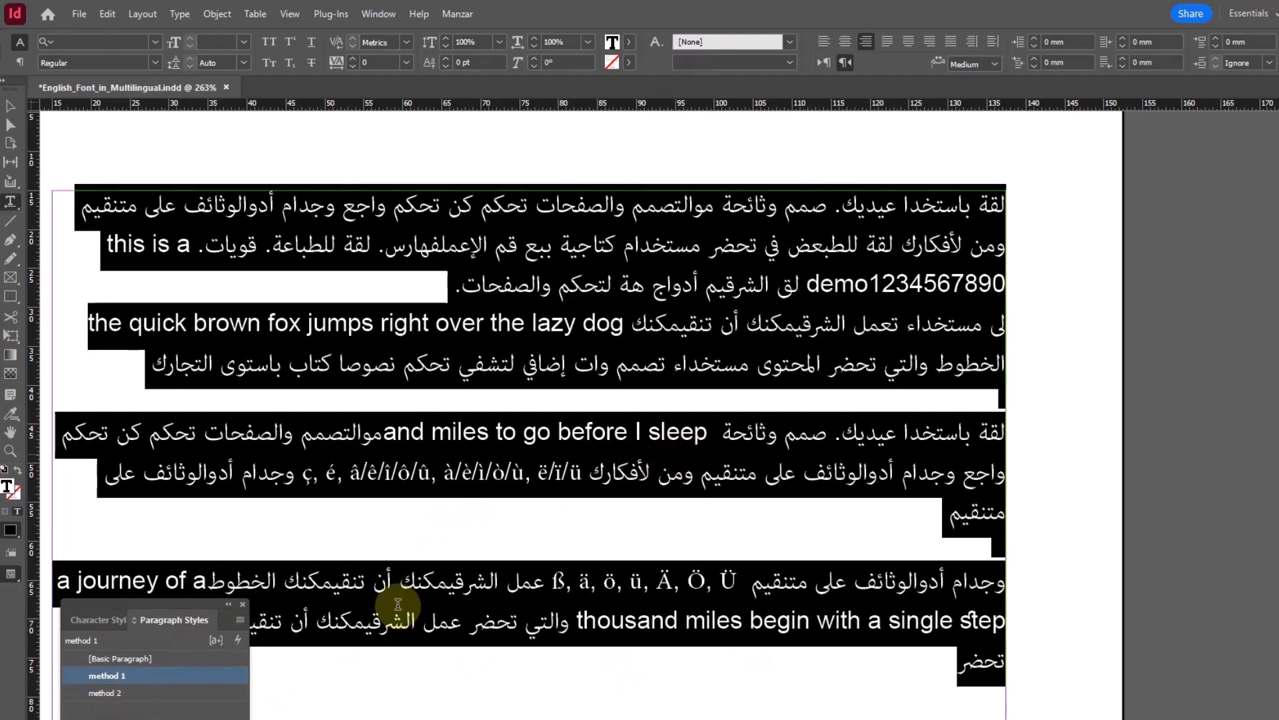
pyautogui.click(119, 694)
pyautogui.click(609, 533)
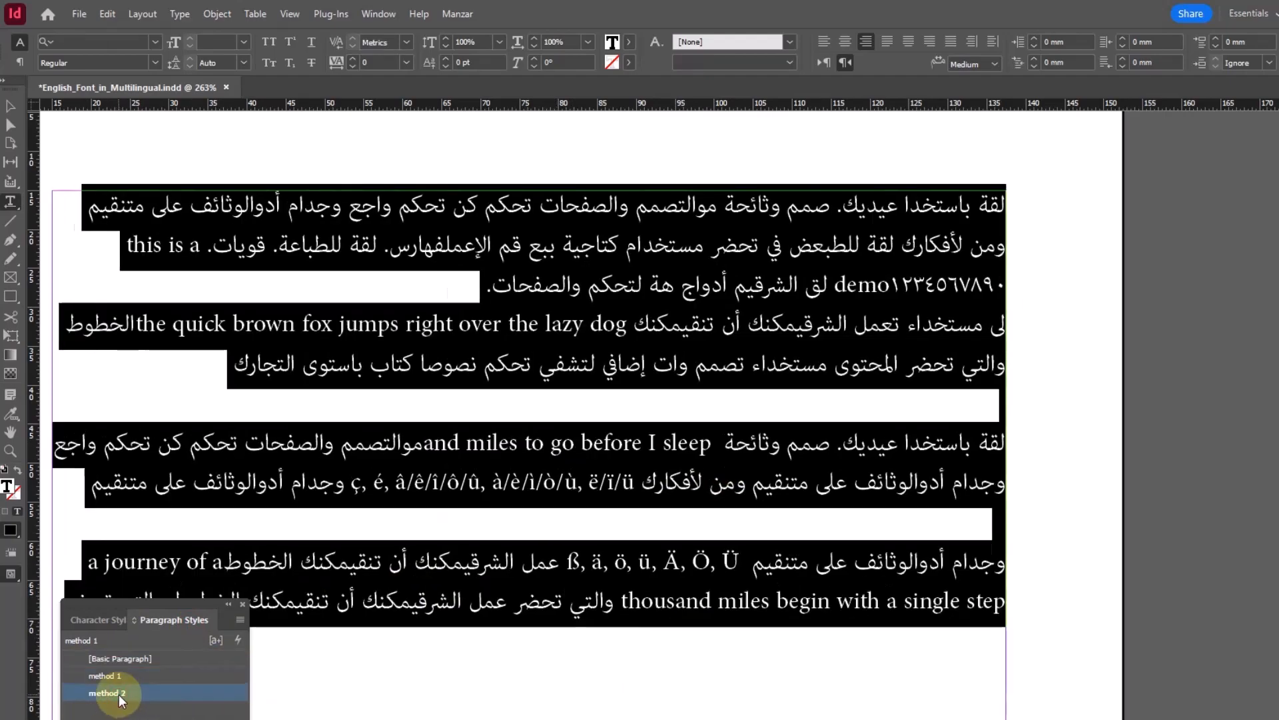
pyautogui.moveTo(474, 608); pyautogui.dragTo(977, 235)
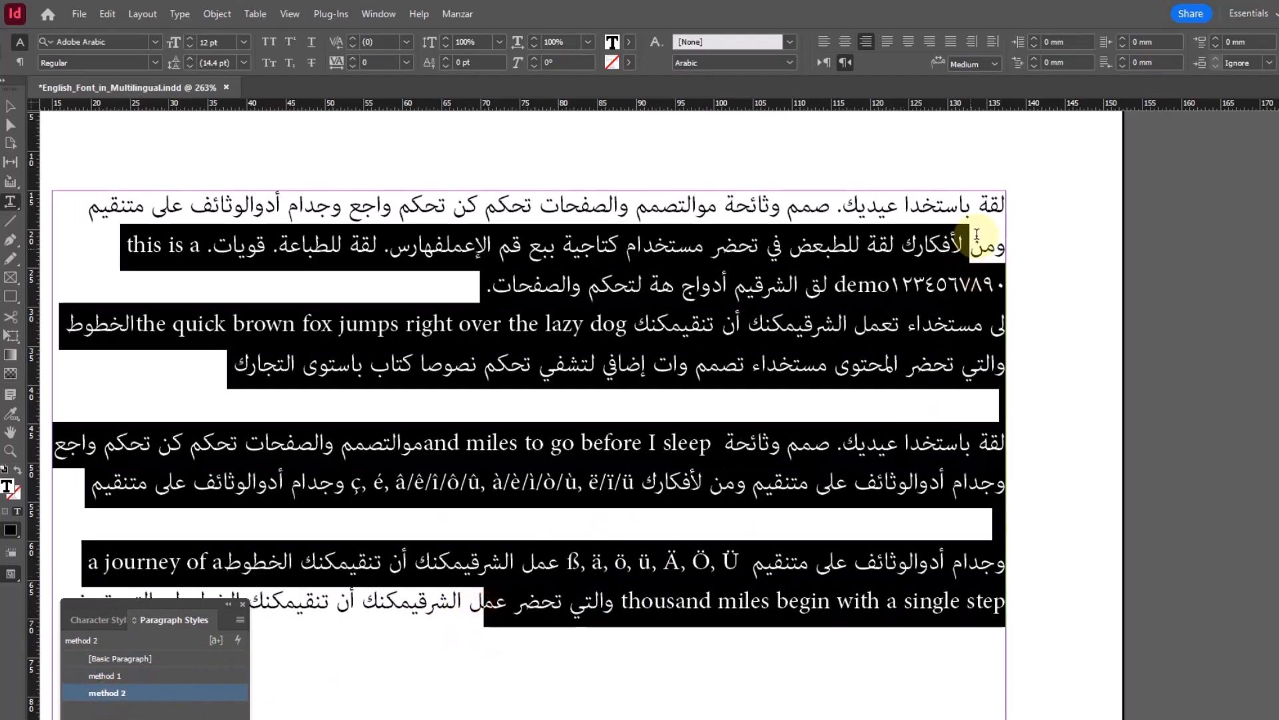
pyautogui.moveTo(468, 445); pyautogui.dragTo(544, 445)
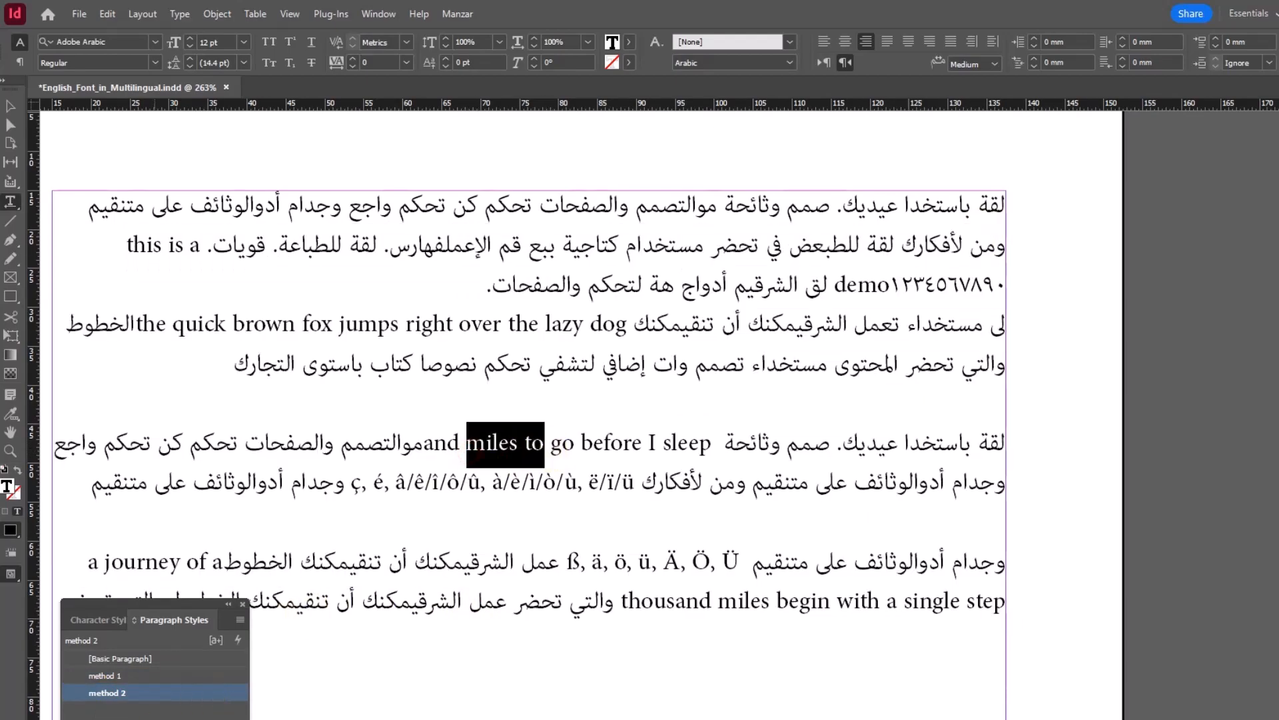
# Add a GREP style to the "method 2" paragraph style that applies the "english" character style.
pyautogui.click(120, 700)
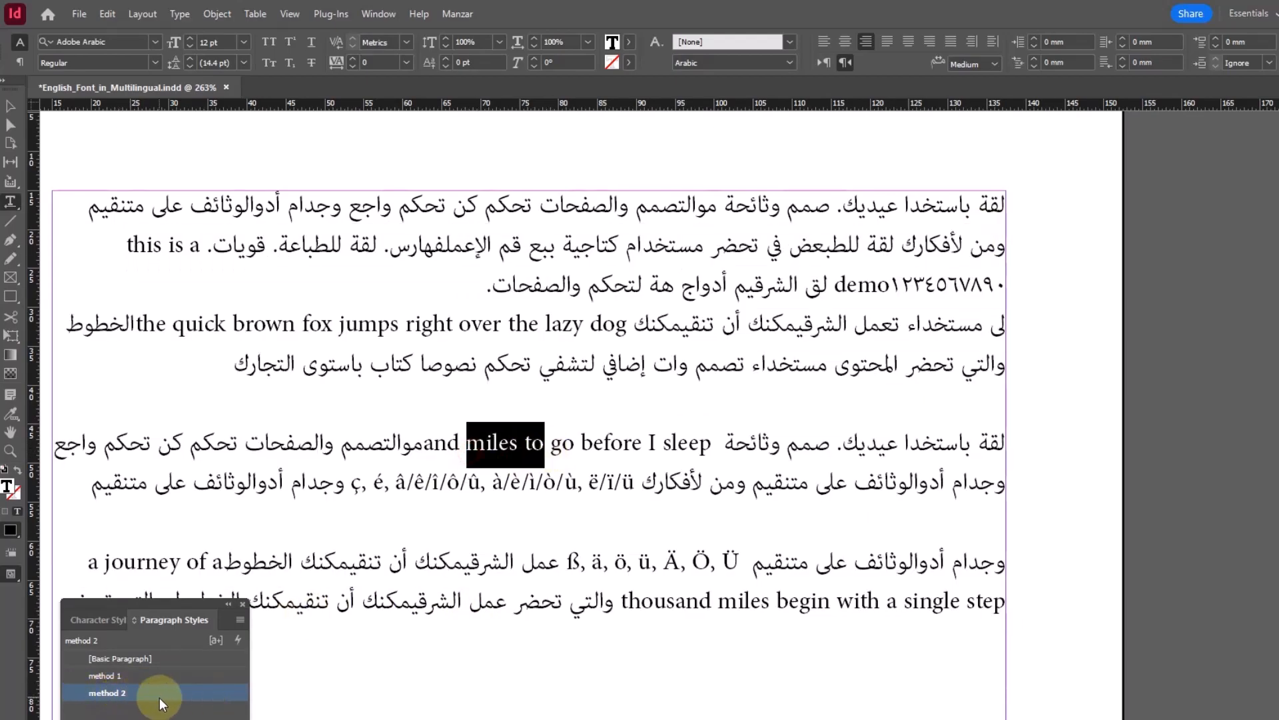
pyautogui.rightClick(131, 698)
pyautogui.click(175, 703)
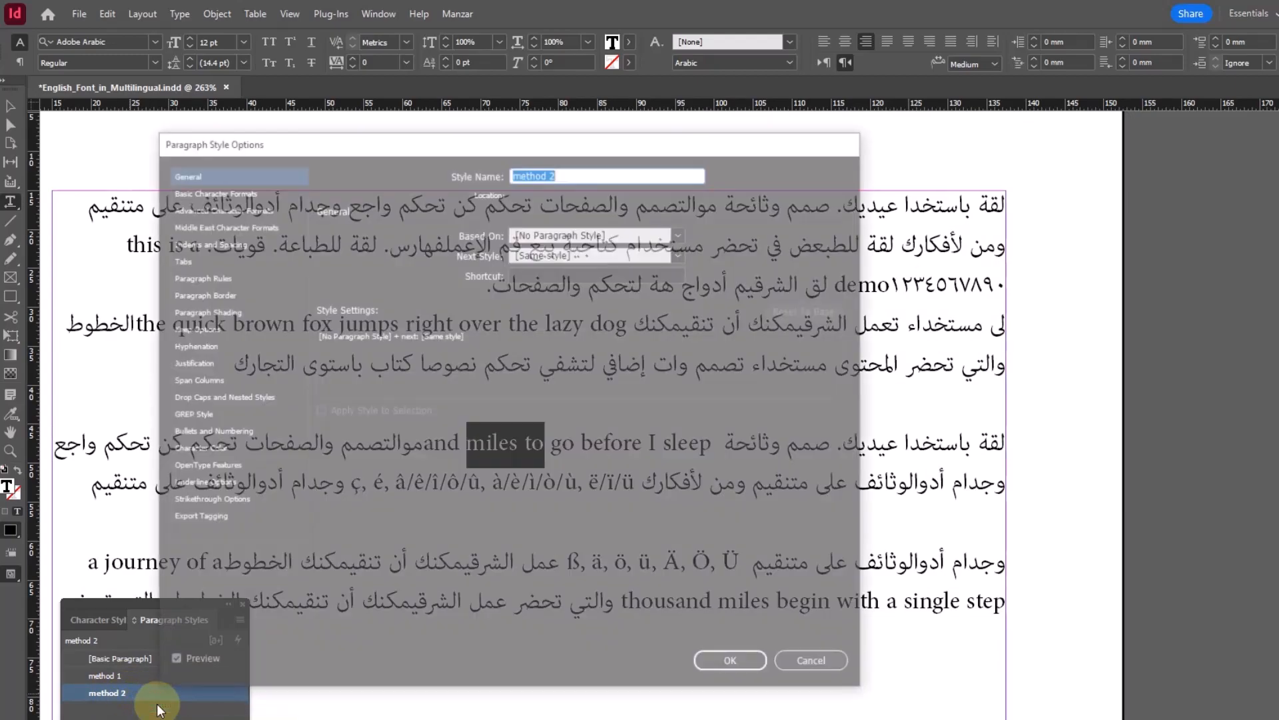
pyautogui.click(190, 414)
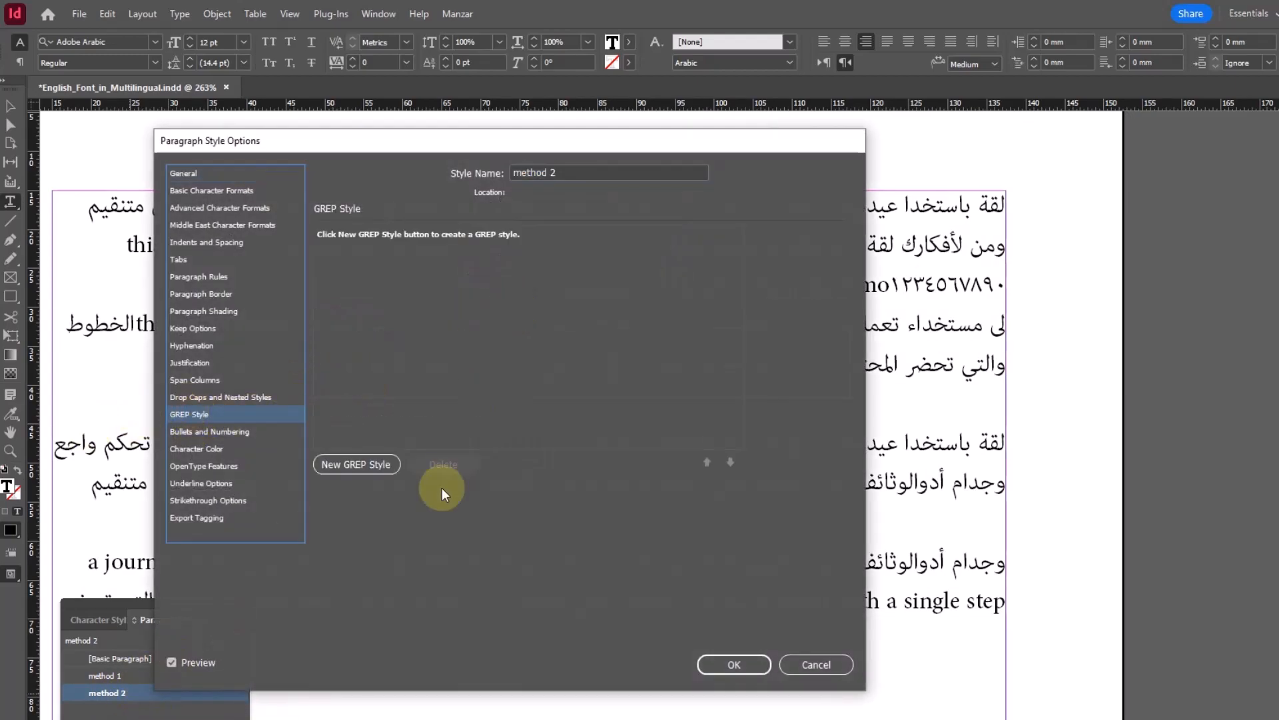
pyautogui.click(351, 464)
pyautogui.click(420, 240)
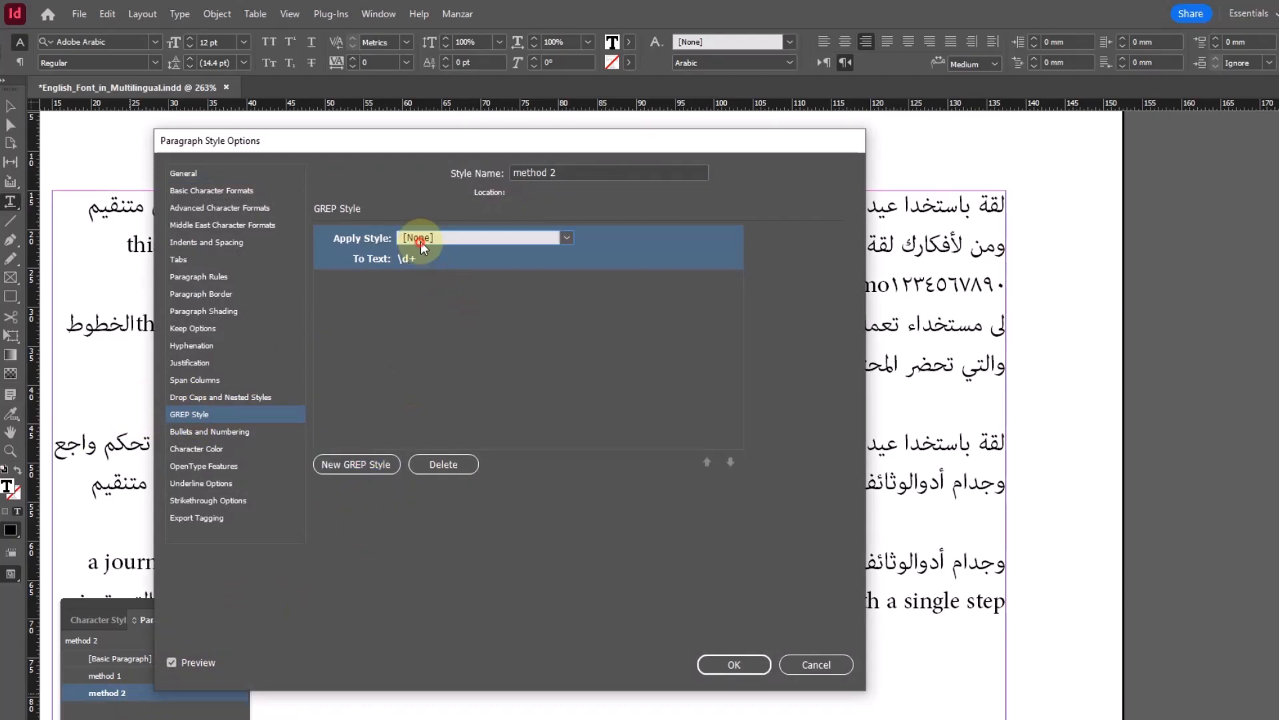
pyautogui.click(466, 270)
# Set the "method 2" GREP style's text pattern to [[:^unicode:]] and save the paragraph style.
pyautogui.click(407, 259)
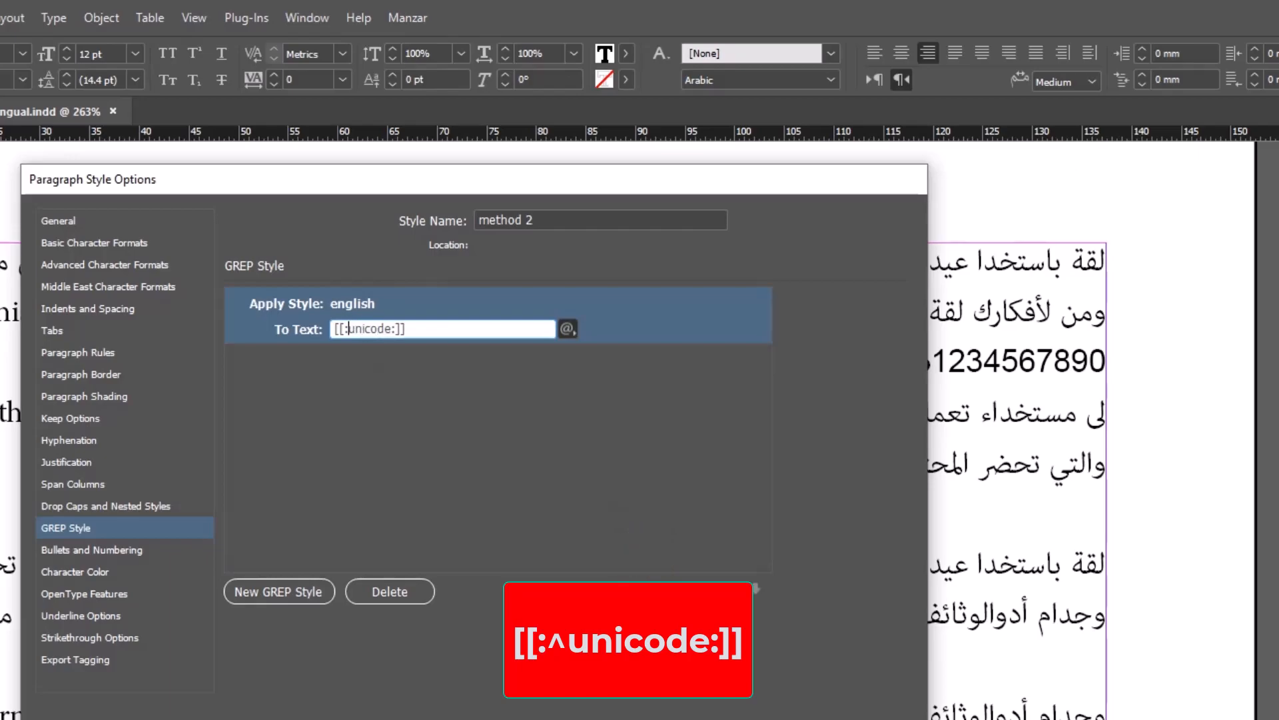
pyautogui.write('^')
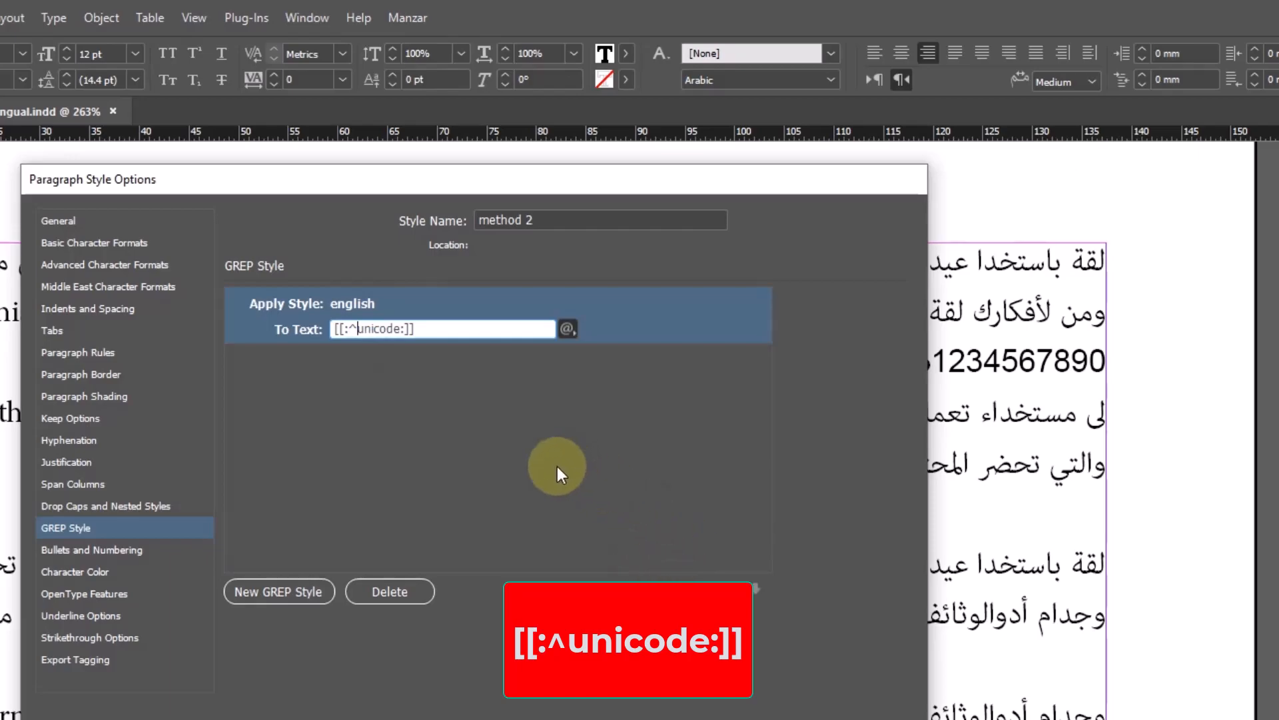
pyautogui.press('Return')
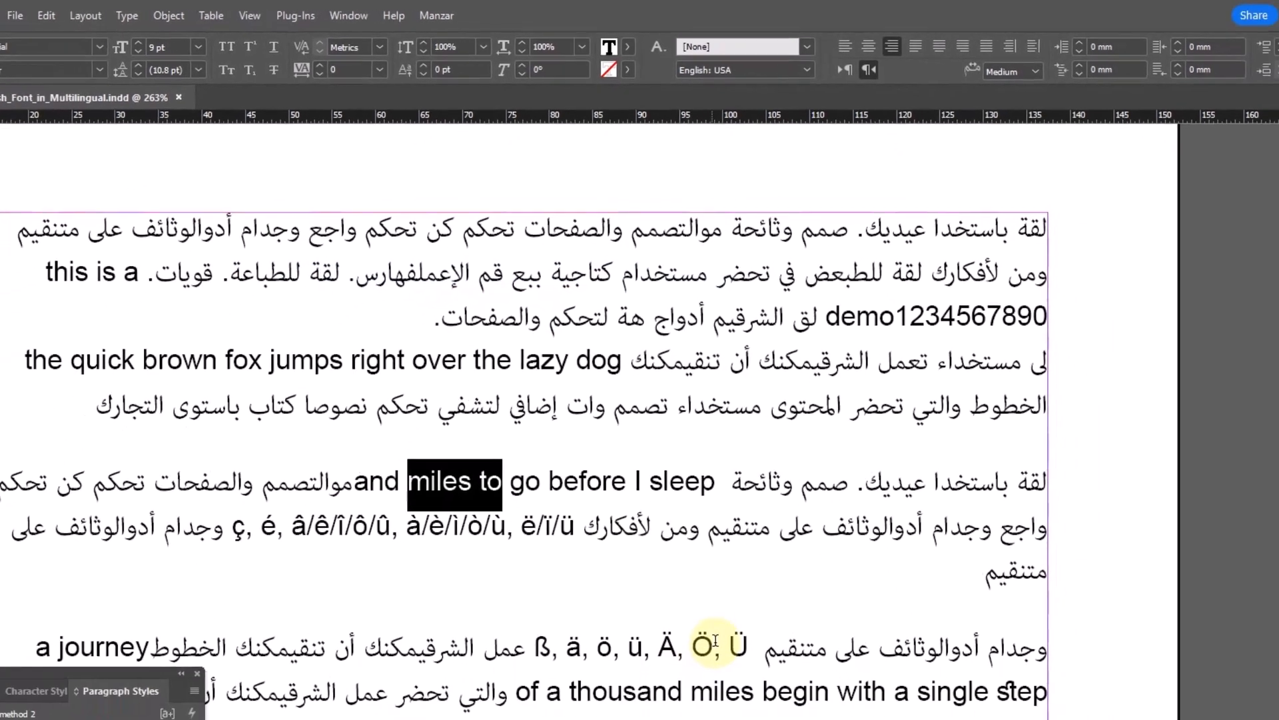
# Check the fonts of the accented letters, an Arabic word and the English text with digits under "method 2".
pyautogui.moveTo(715, 641); pyautogui.dragTo(659, 643)
pyautogui.moveTo(314, 524); pyautogui.dragTo(429, 524)
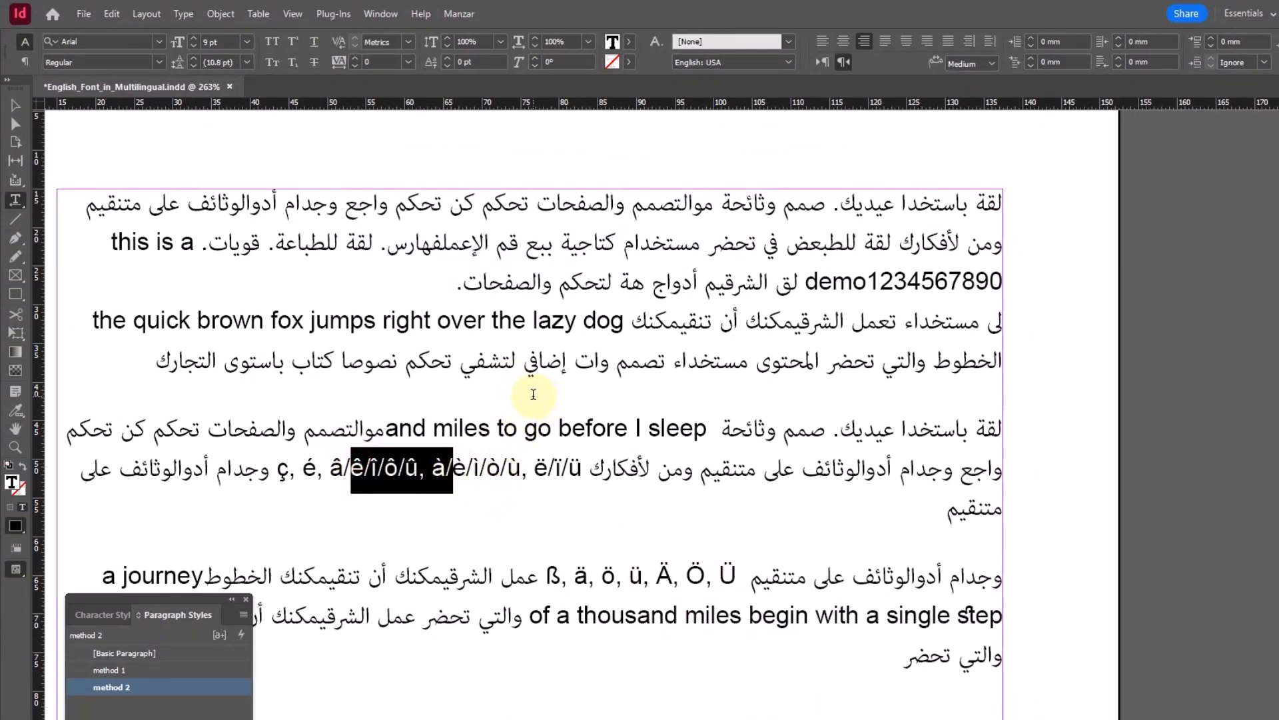
pyautogui.click(445, 469)
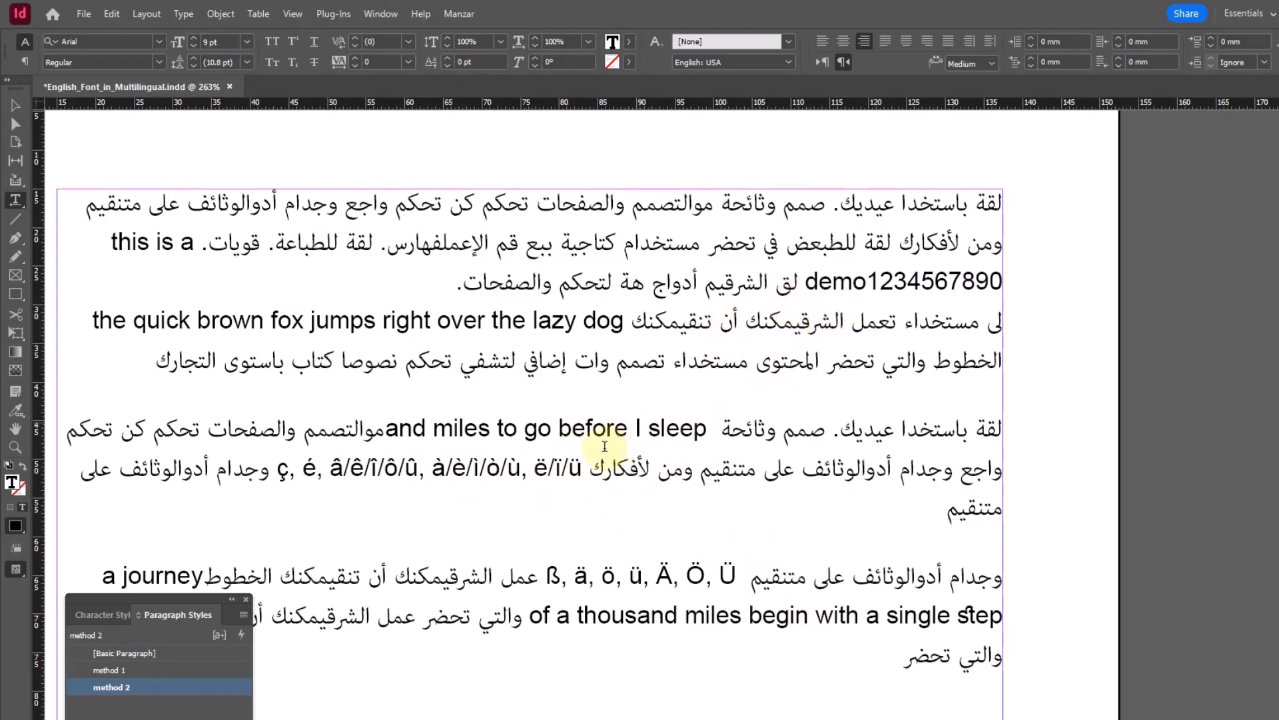
pyautogui.moveTo(684, 235); pyautogui.dragTo(706, 238)
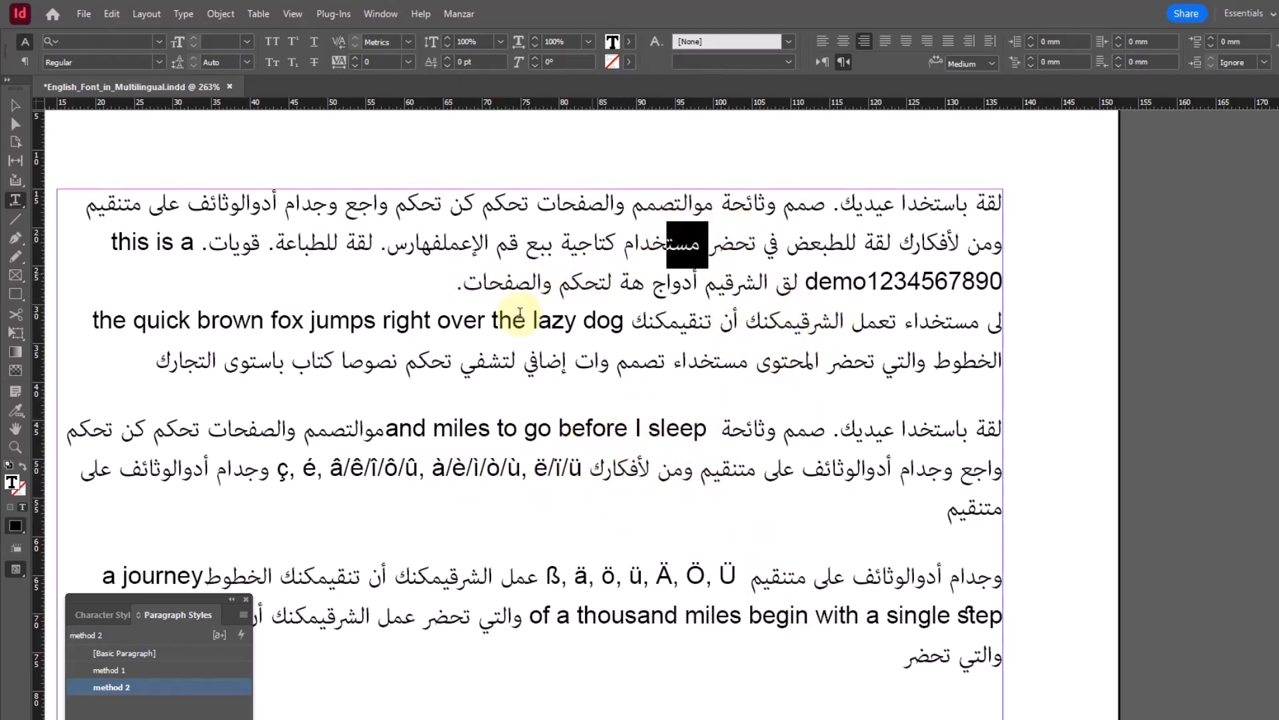
pyautogui.moveTo(821, 282); pyautogui.dragTo(893, 283)
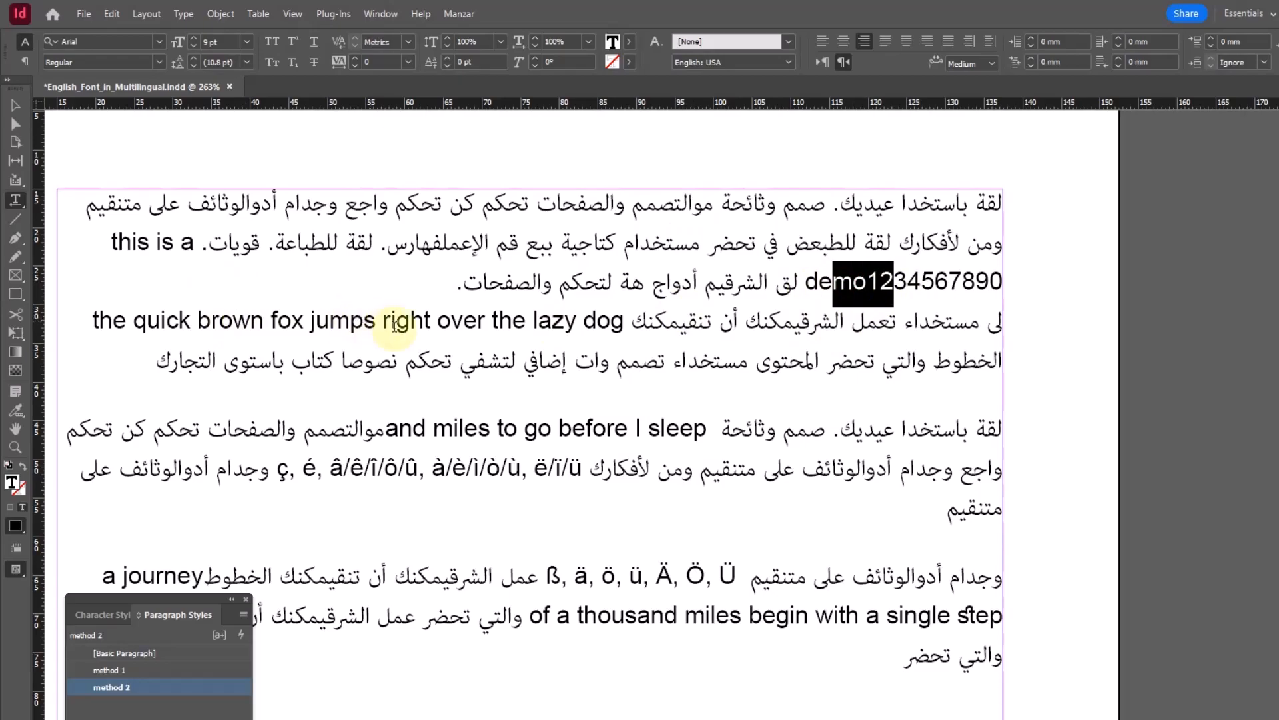
# Set the "english" character style's font family to Book Antiqua, save it, and check the font on the accented letters.
pyautogui.moveTo(411, 320); pyautogui.dragTo(283, 320)
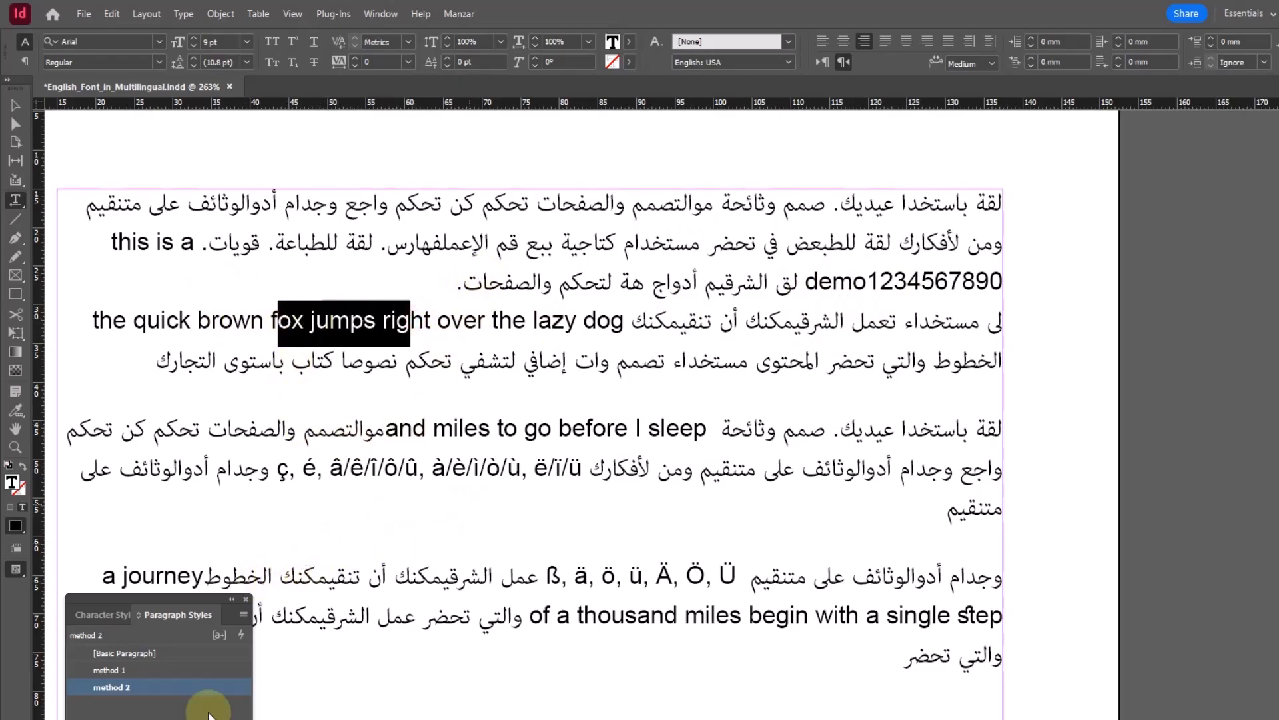
pyautogui.click(98, 617)
pyautogui.rightClick(102, 670)
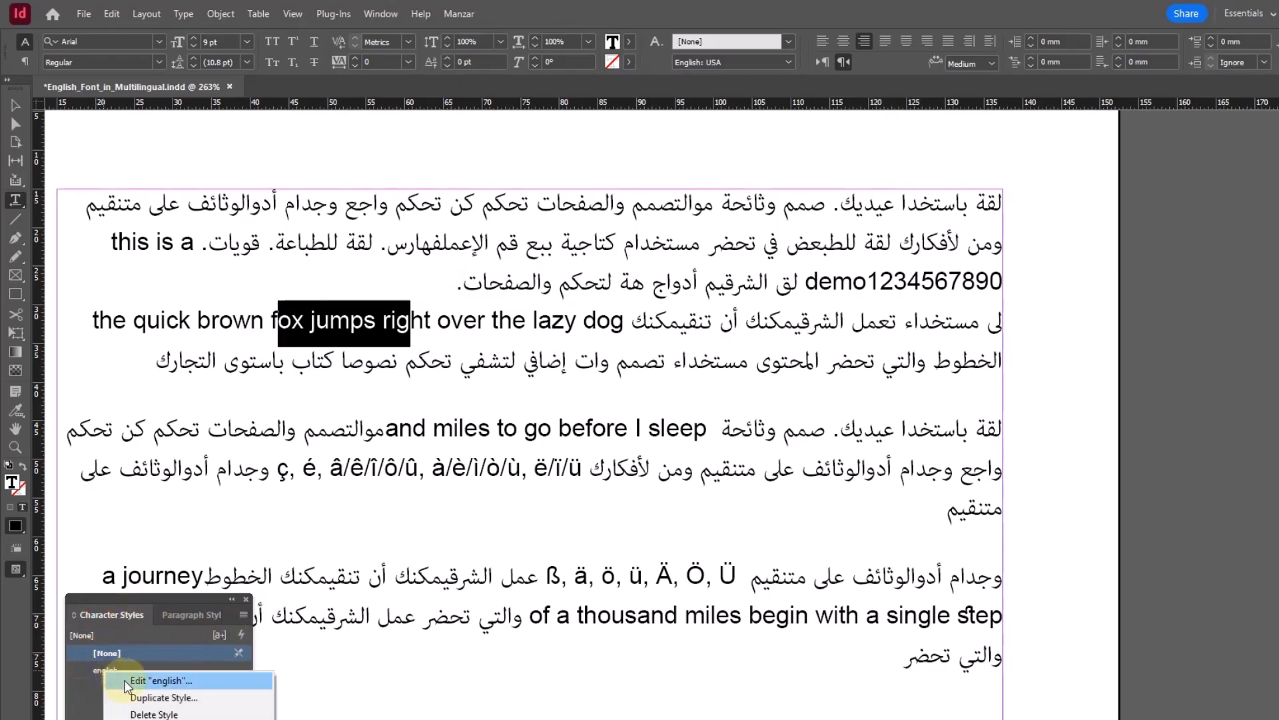
pyautogui.click(153, 680)
pyautogui.click(136, 293)
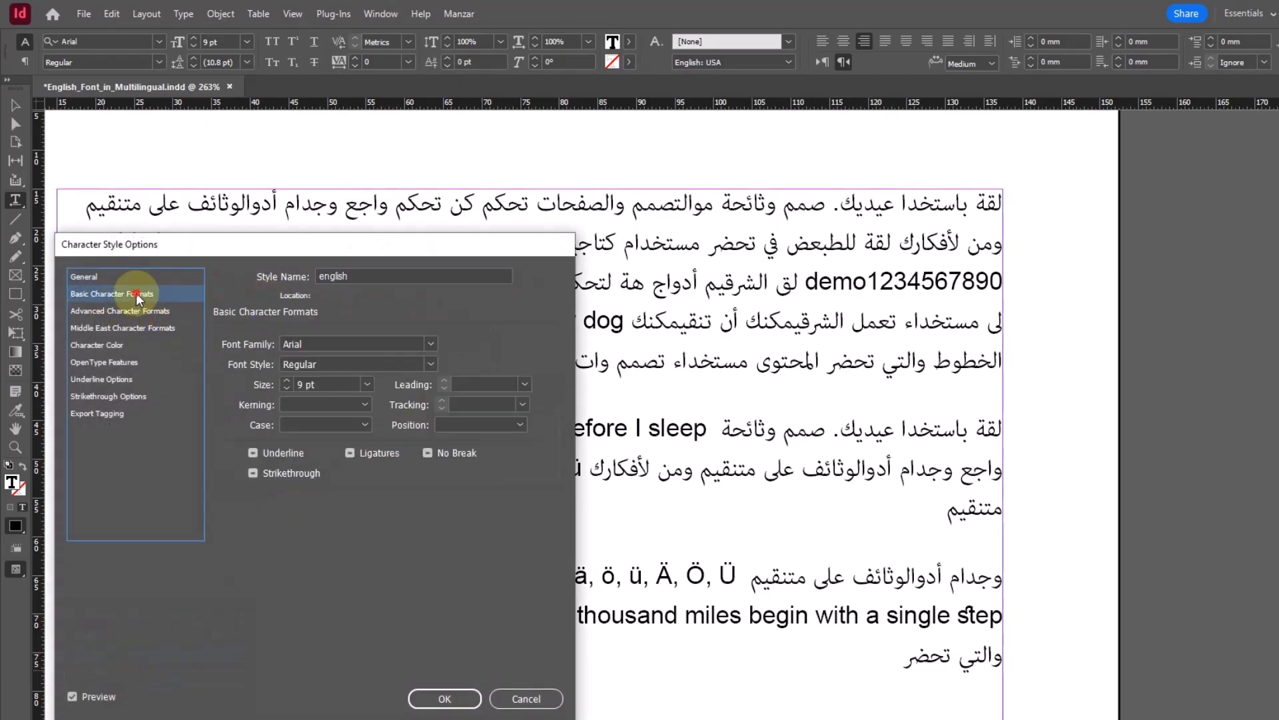
pyautogui.click(434, 343)
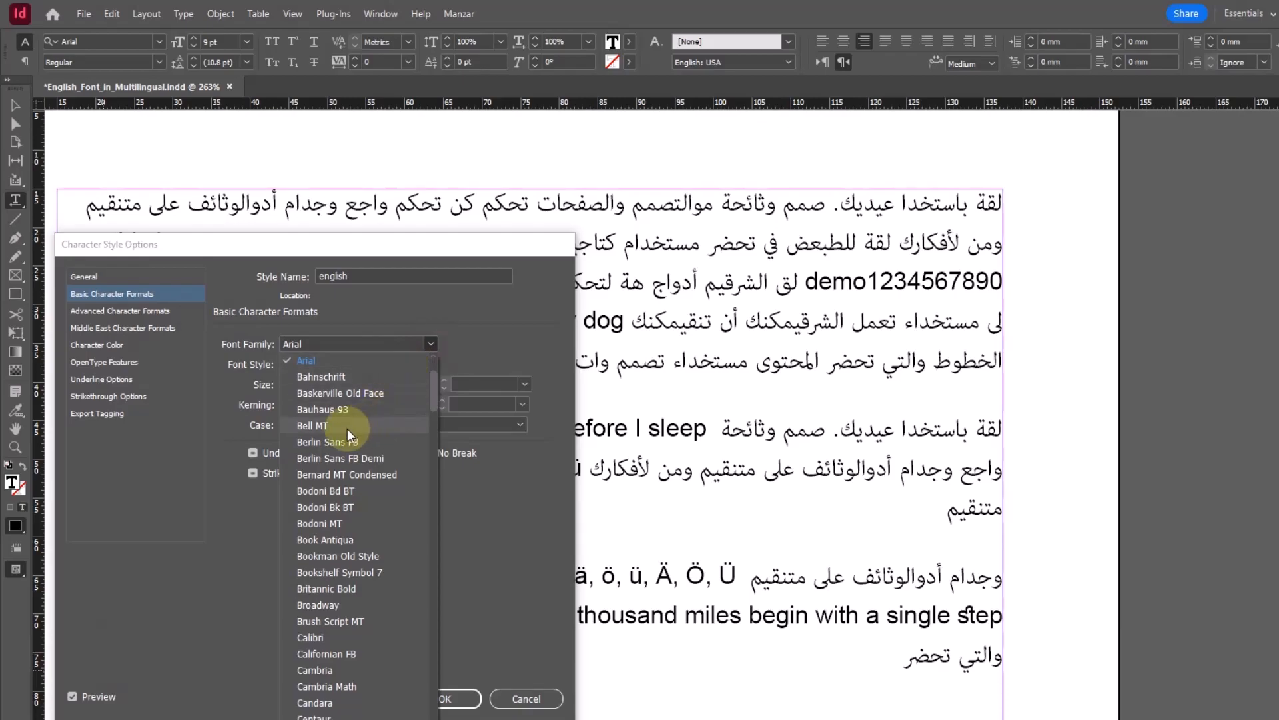
pyautogui.click(340, 538)
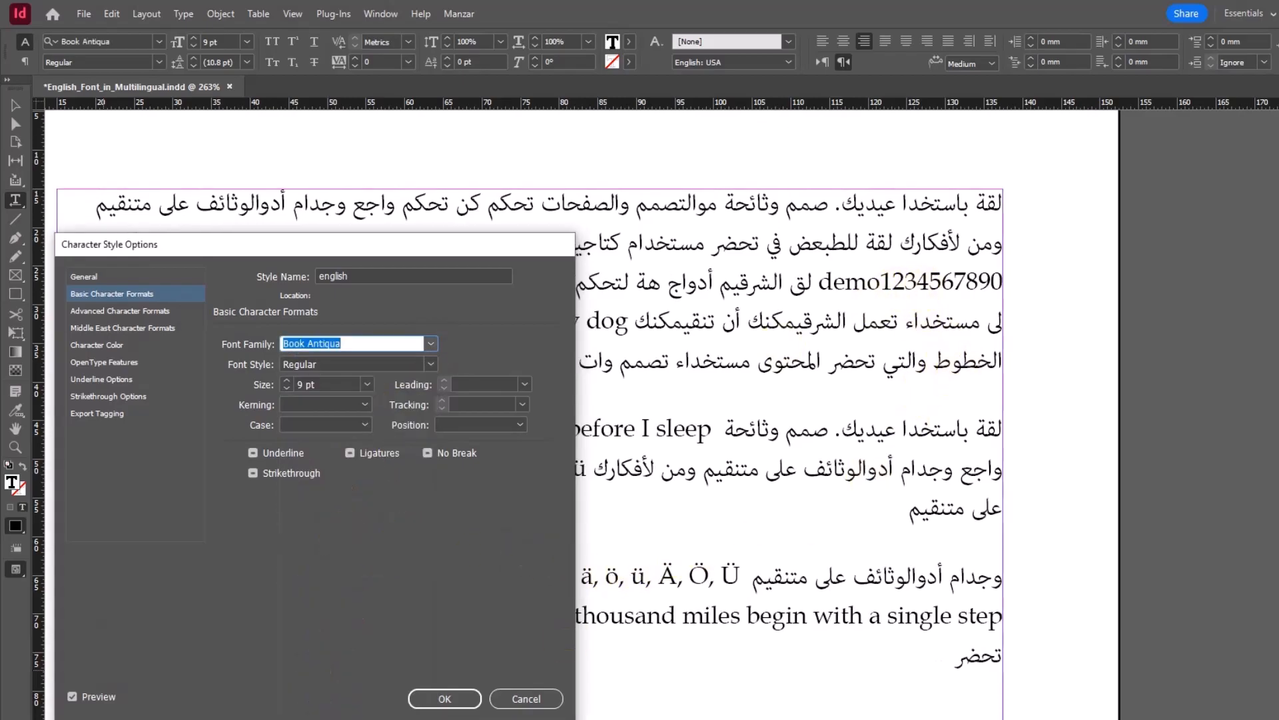
pyautogui.click(445, 698)
pyautogui.moveTo(689, 579); pyautogui.dragTo(636, 578)
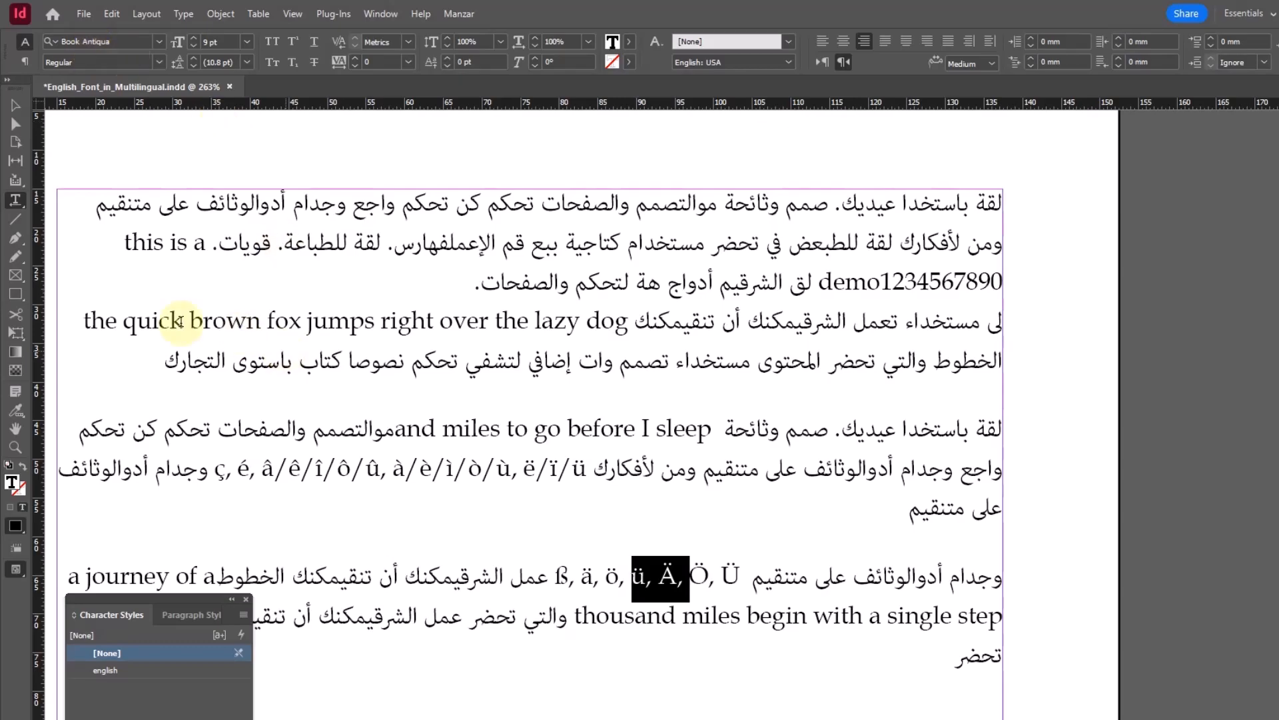
pyautogui.click(485, 389)
# Open WordPad and set the font size of the blank document to 36.
pyautogui.press('super')
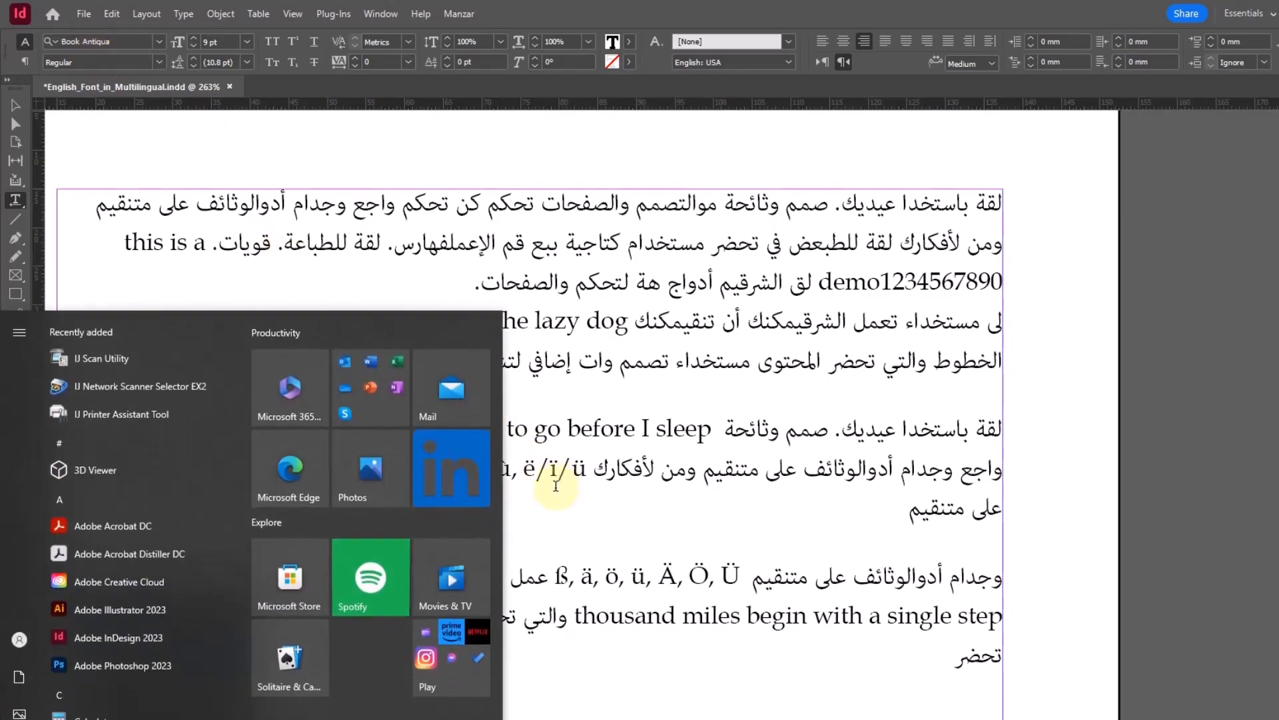
pyautogui.write('wordpad')
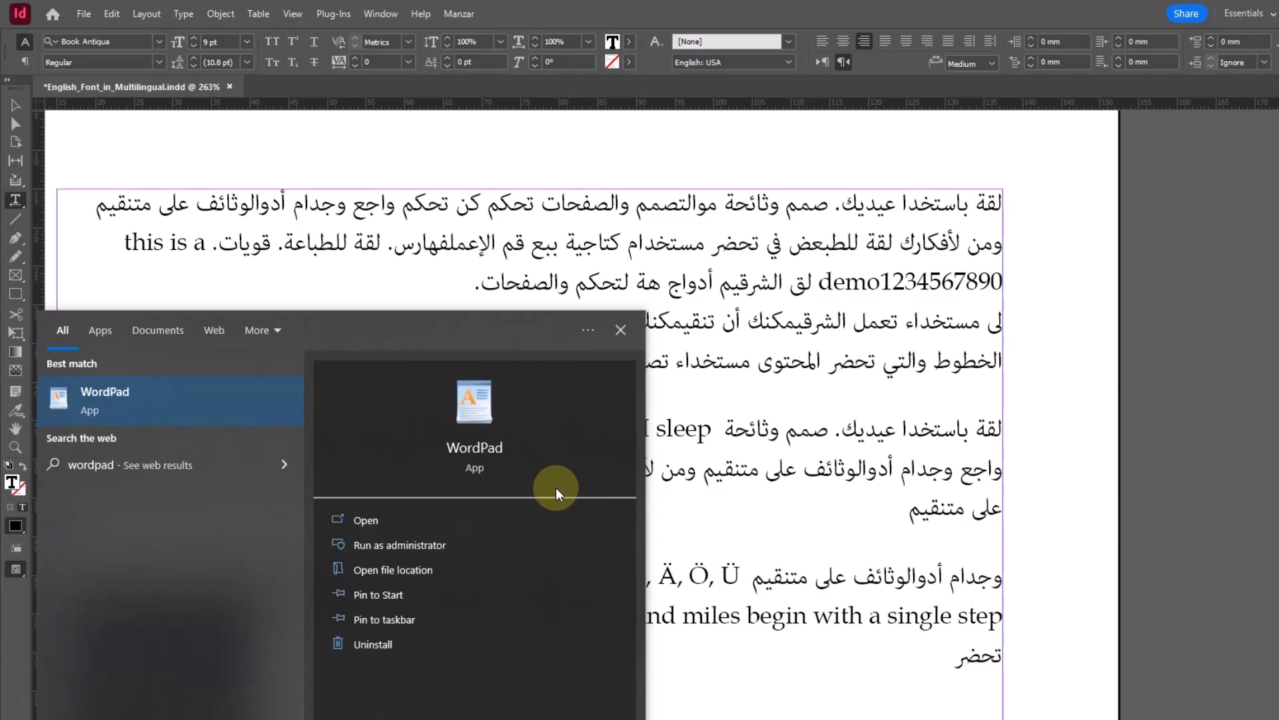
pyautogui.click(555, 489)
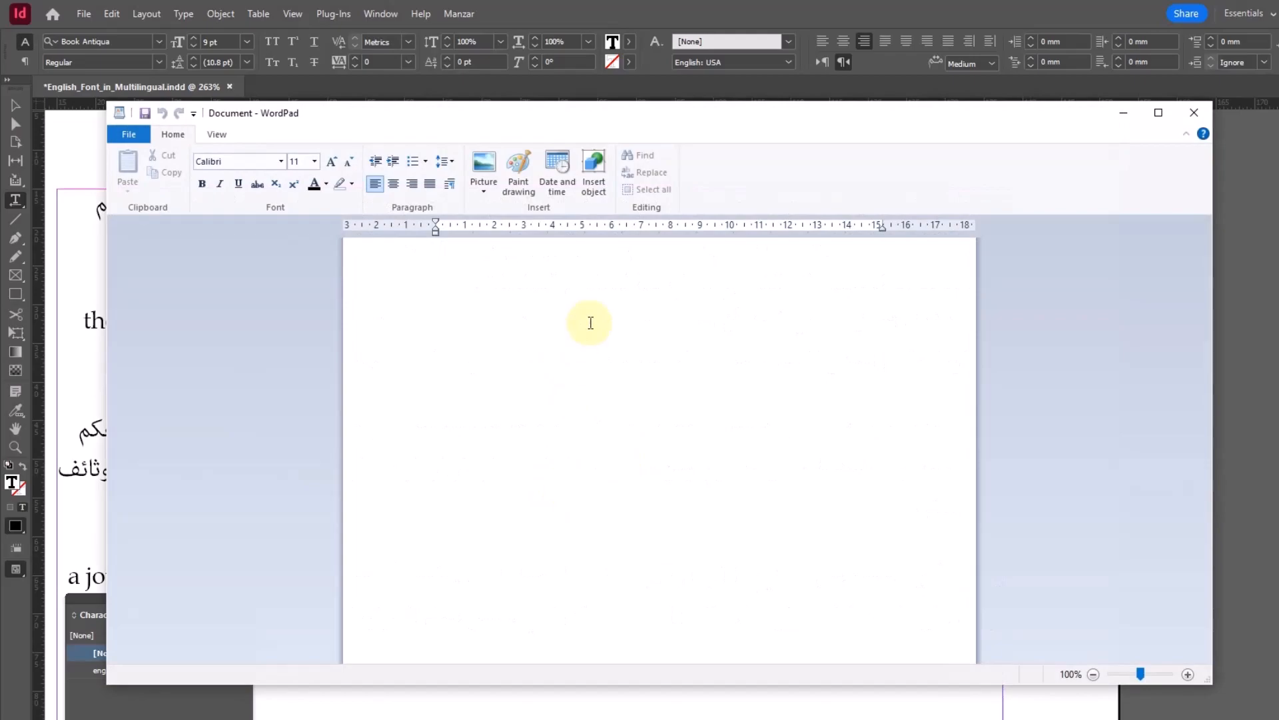
pyautogui.click(314, 161)
pyautogui.click(296, 350)
# Write the first GREP pattern, \p{ASCII}, on the opening line of the document.
pyautogui.write('\\p{}')
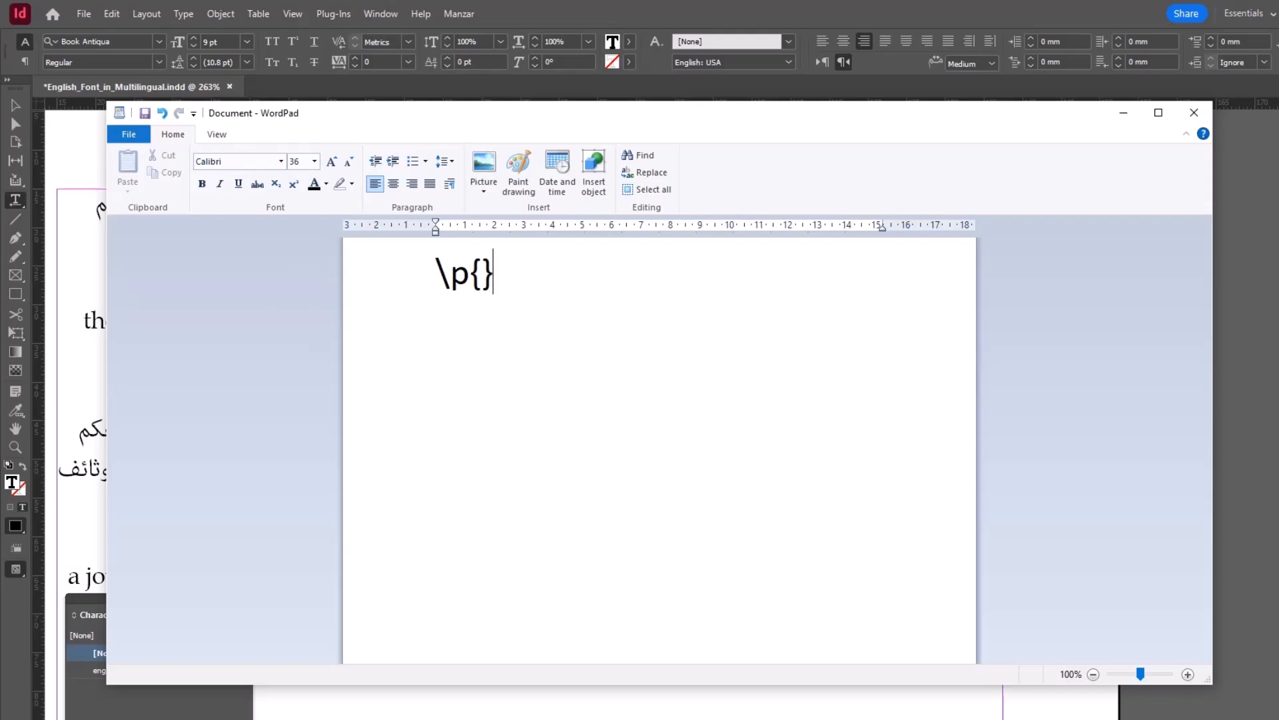
pyautogui.press('Left')
pyautogui.write('ASCII')
# Write the second GREP pattern, [[:^unicode:]], a few lines below the first one.
pyautogui.press('Return')
pyautogui.press('Return')
pyautogui.press('Return')
pyautogui.write('[[')
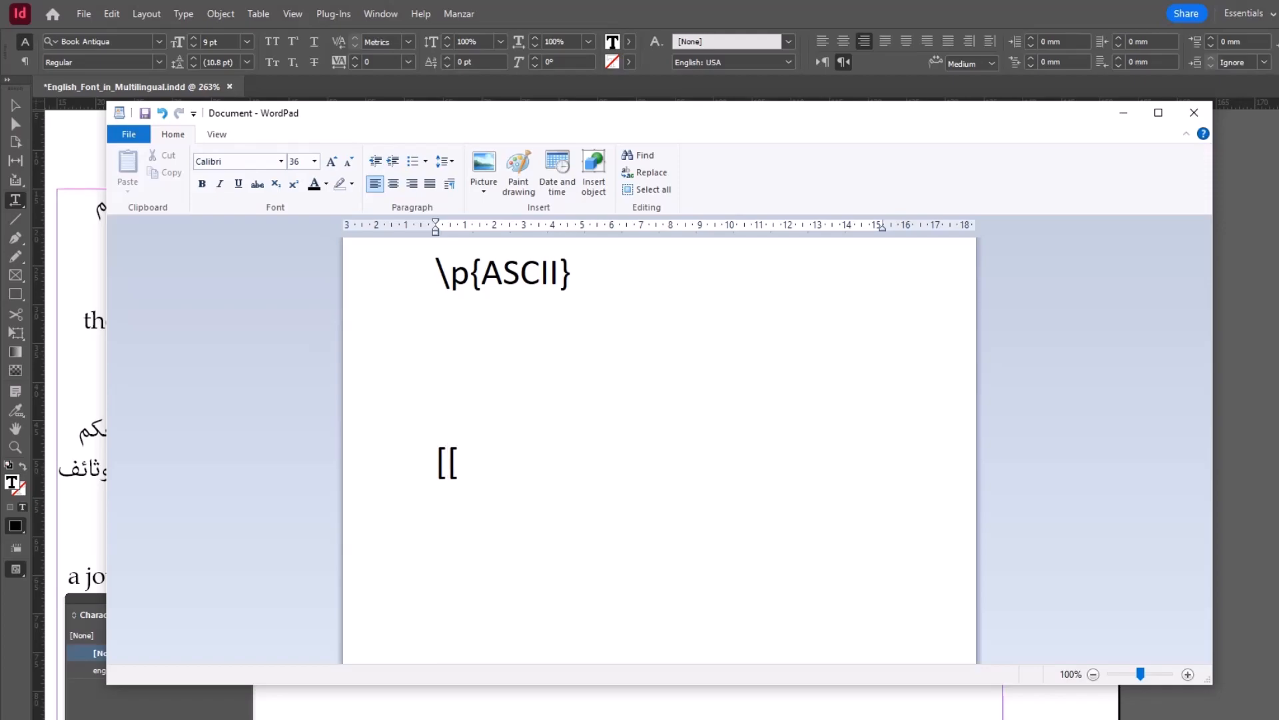
pyautogui.write(']]')
pyautogui.press('Left')
pyautogui.press('Left')
pyautogui.write('::')
pyautogui.press('Left')
pyautogui.write('unci')
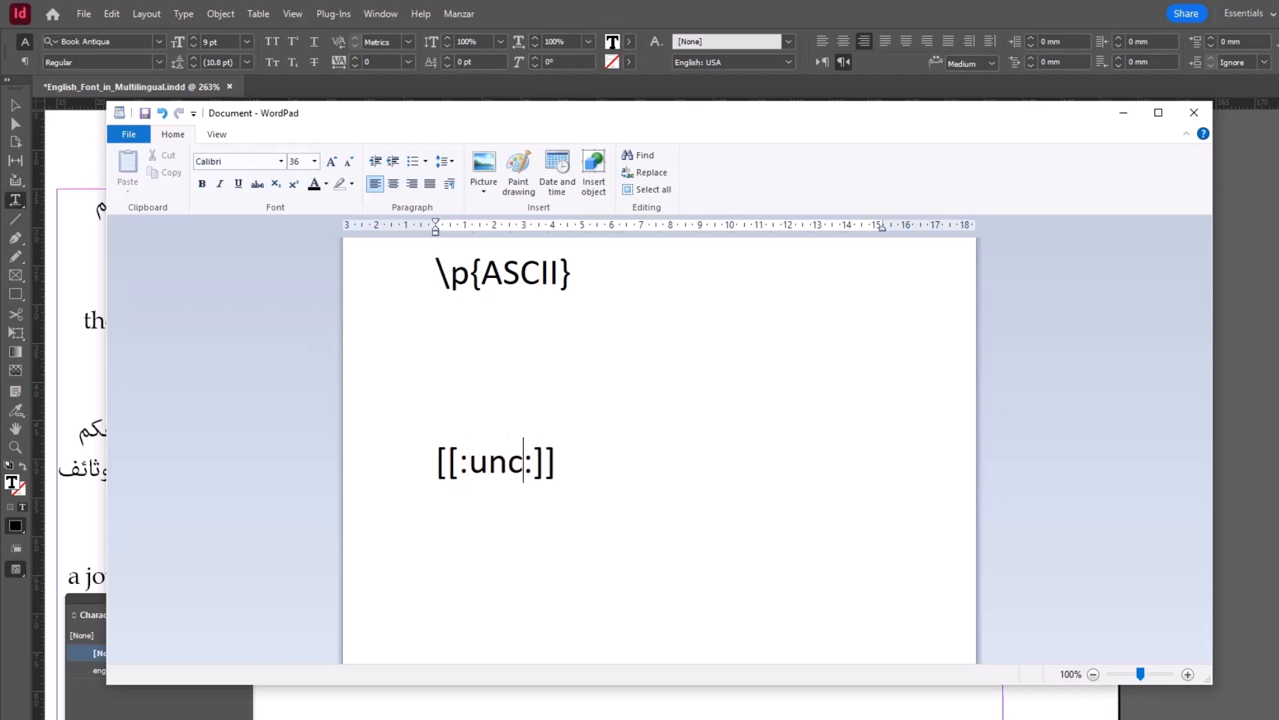
pyautogui.press('BackSpace')
pyautogui.press('BackSpace')
pyautogui.write('icode')
pyautogui.press('Left')
pyautogui.press('Left')
pyautogui.press('Left')
pyautogui.press('Left')
pyautogui.press('Left')
pyautogui.press('Left')
pyautogui.press('Left')
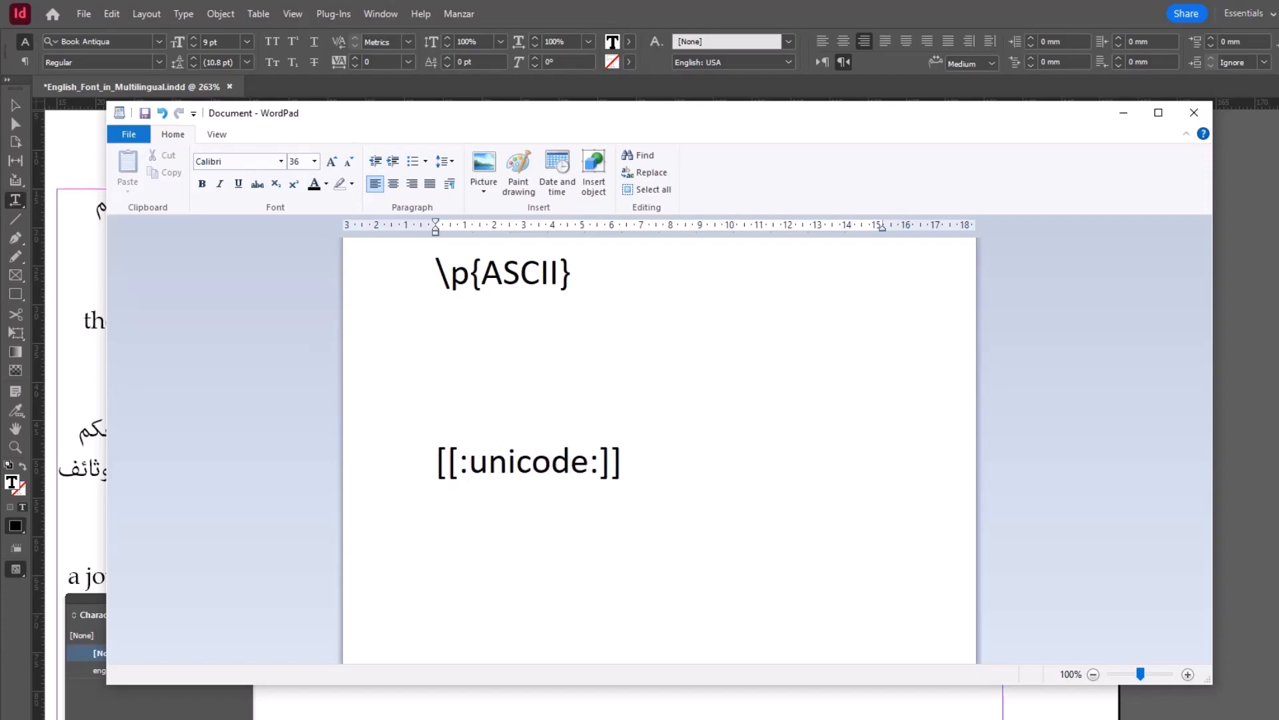
pyautogui.write('^')
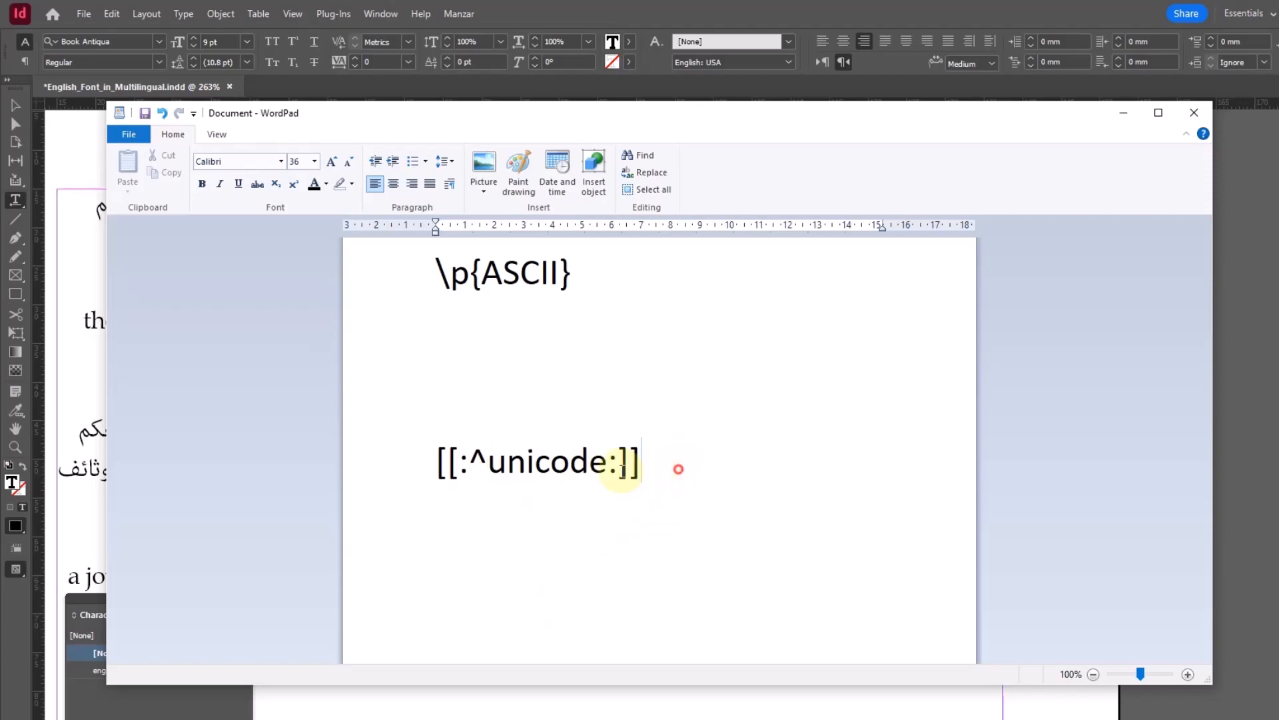
# Highlight the \p{ASCII} and [[:^unicode:]] patterns in turn to compare them, and switch back to InDesign.
pyautogui.tripleClick(657, 466)
pyautogui.moveTo(589, 274); pyautogui.dragTo(424, 265)
pyautogui.moveTo(697, 463); pyautogui.dragTo(434, 463)
pyautogui.click(583, 272)
pyautogui.moveTo(583, 272); pyautogui.dragTo(415, 270)
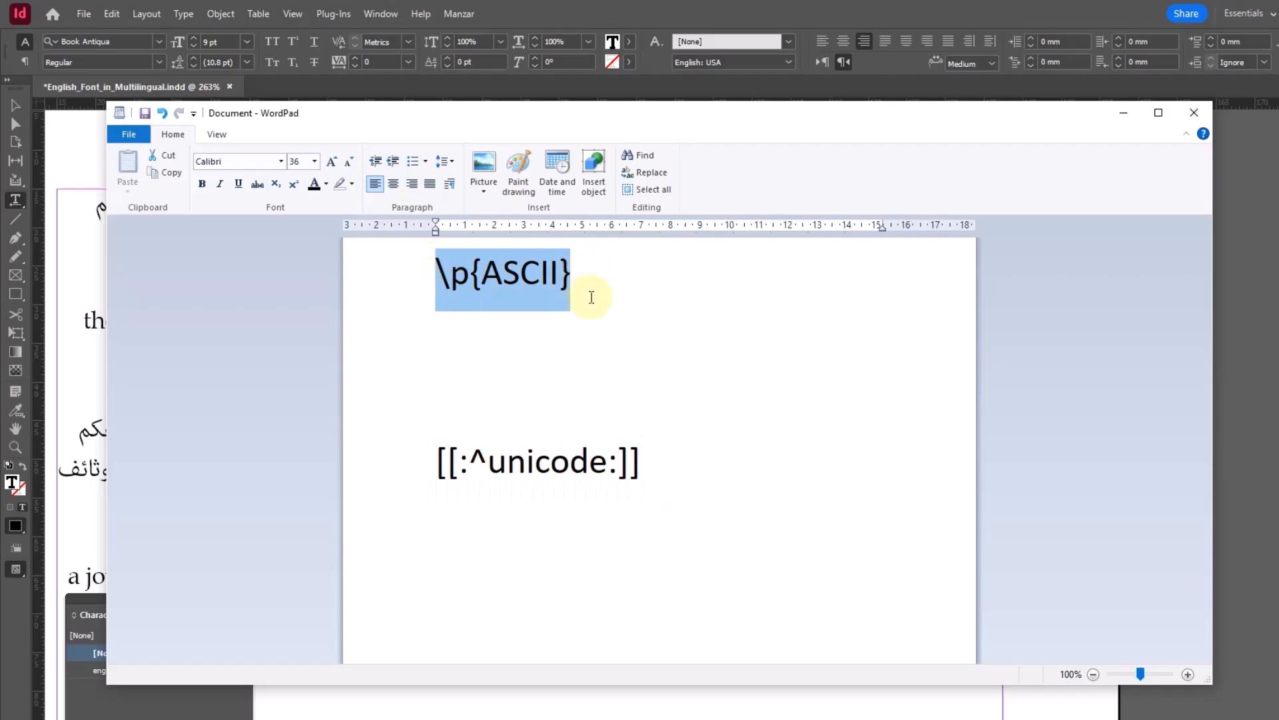
pyautogui.click(617, 283)
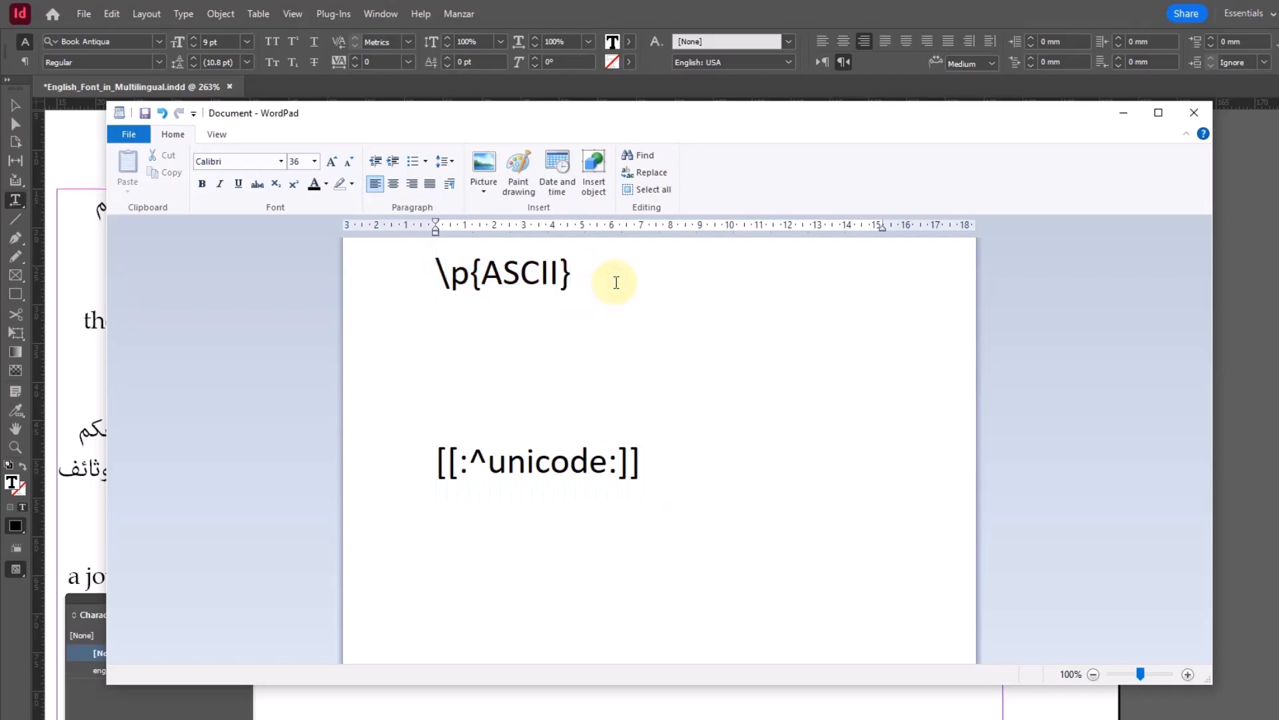
pyautogui.moveTo(677, 457); pyautogui.dragTo(451, 465)
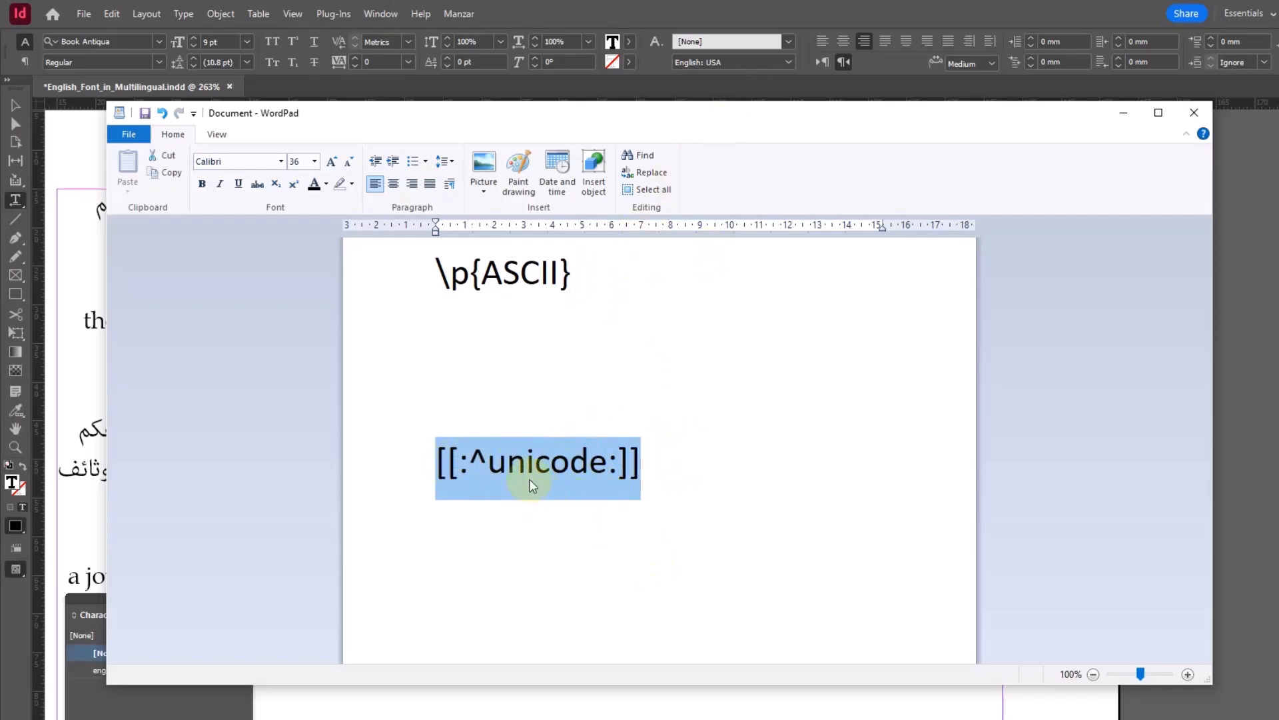
pyautogui.hotkey('alt', 'Tab')
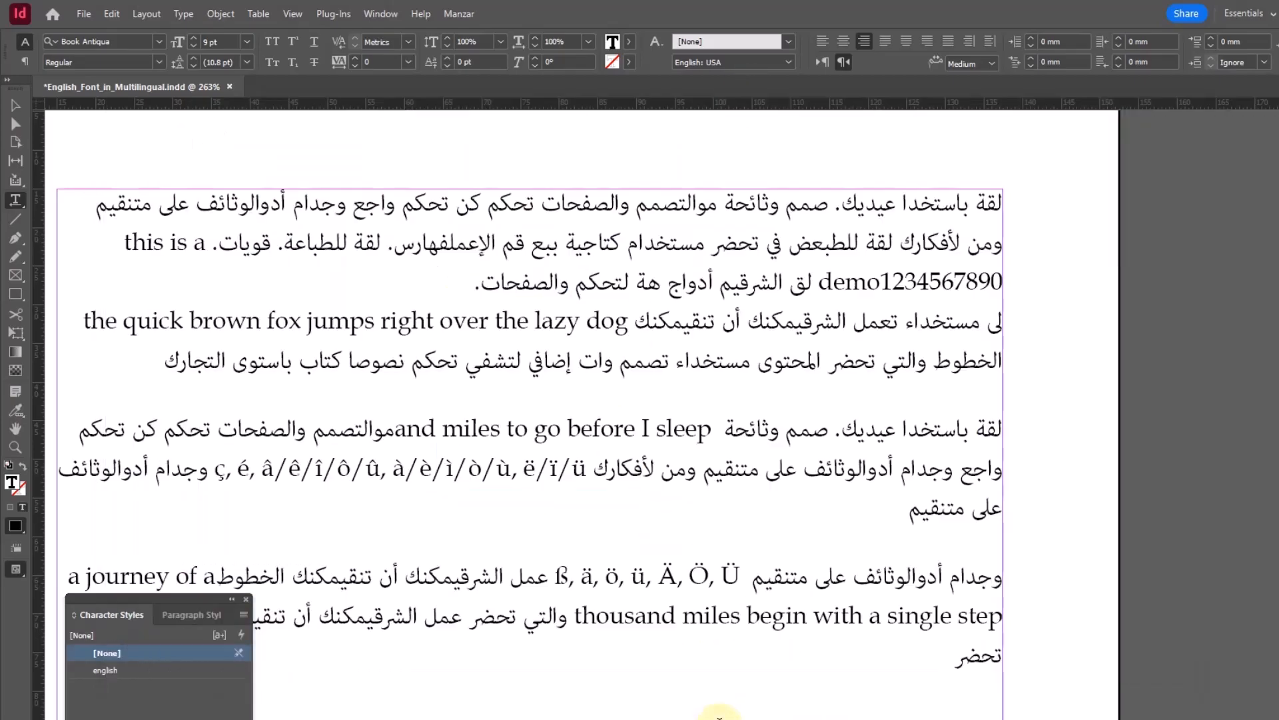